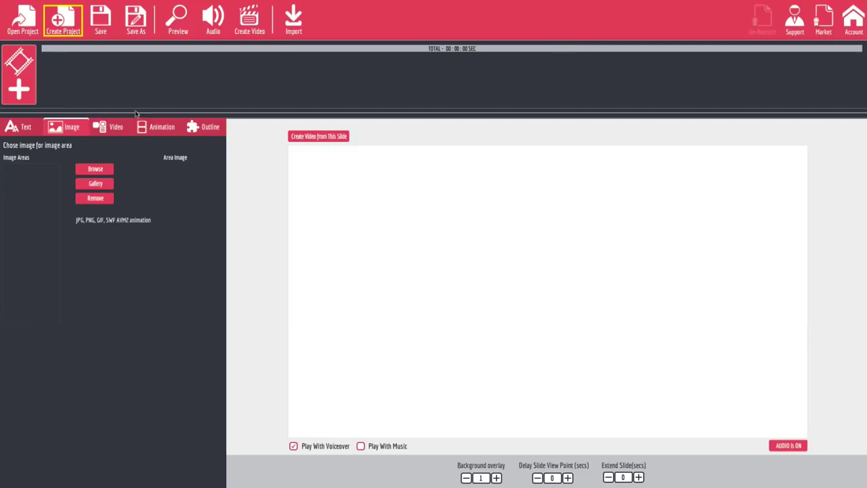
- Create a new project named "test"
left_click(61, 24)
left_click(410, 252)
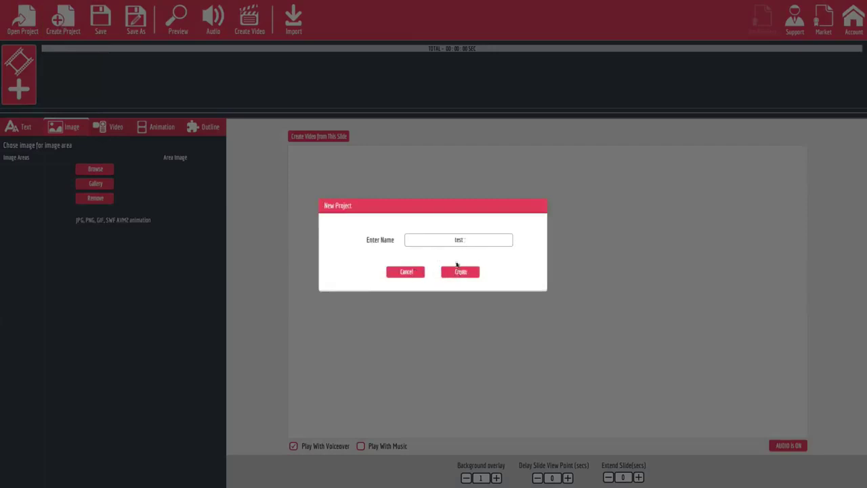
left_click(460, 273)
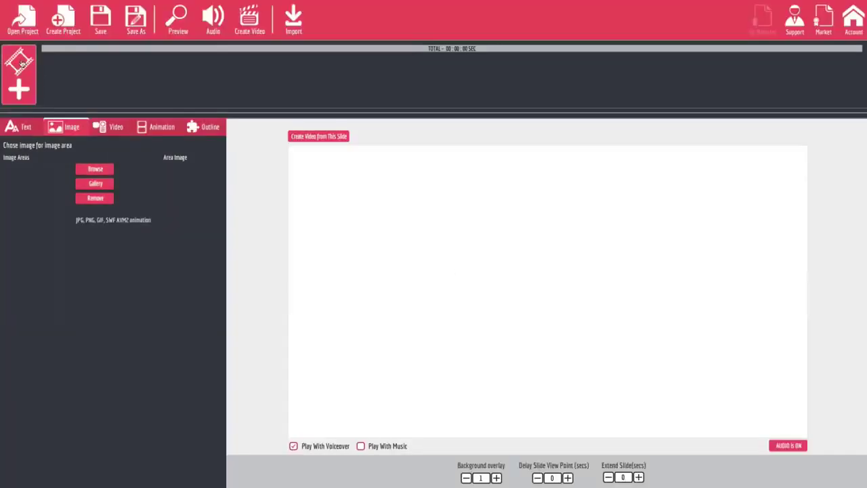
- Open the animated slide collection for adding slides and preview the slides of the Moving Text 1 pack
left_click(24, 83)
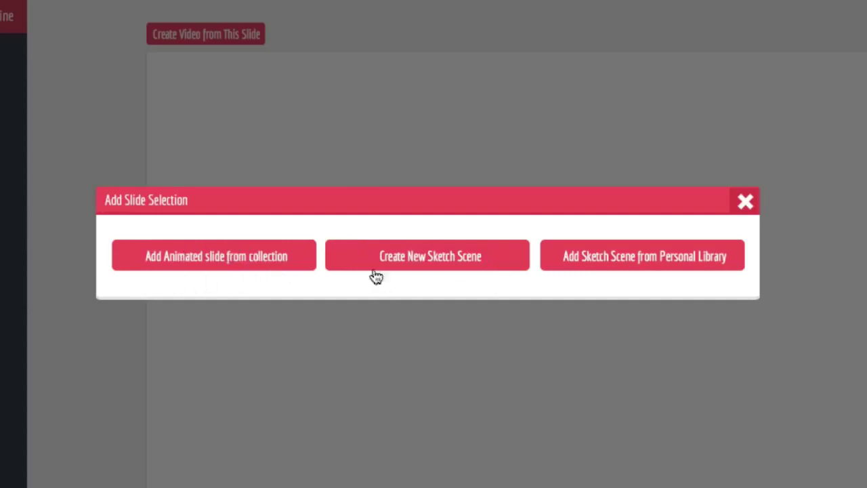
left_click(216, 261)
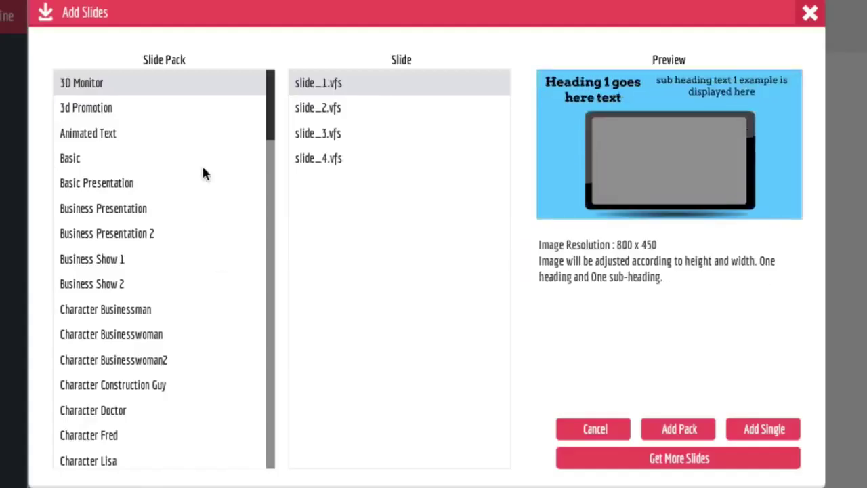
left_click_drag(265, 114, 276, 227)
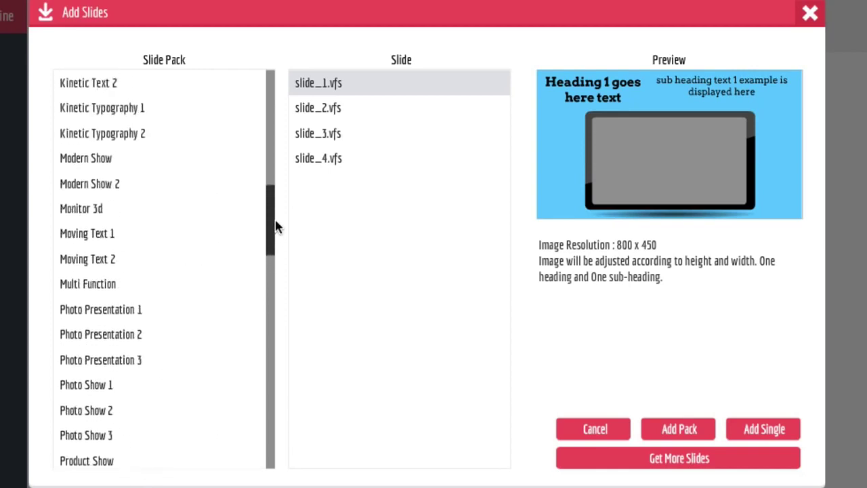
left_click(106, 234)
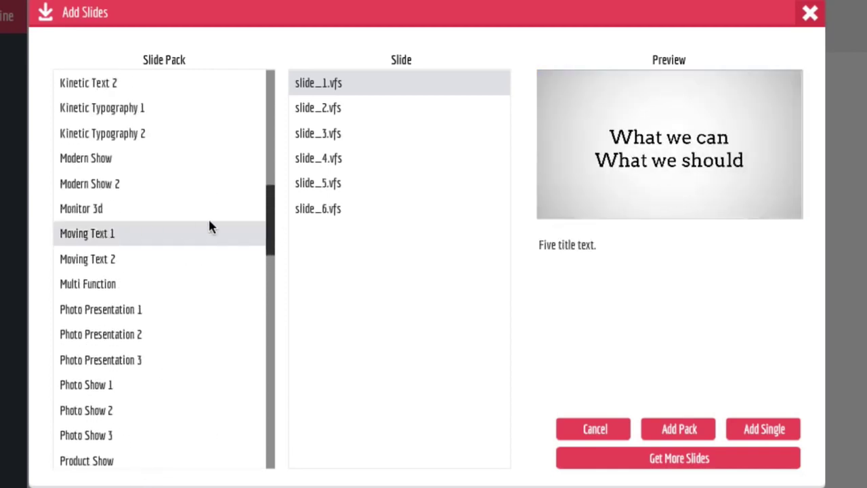
left_click(336, 110)
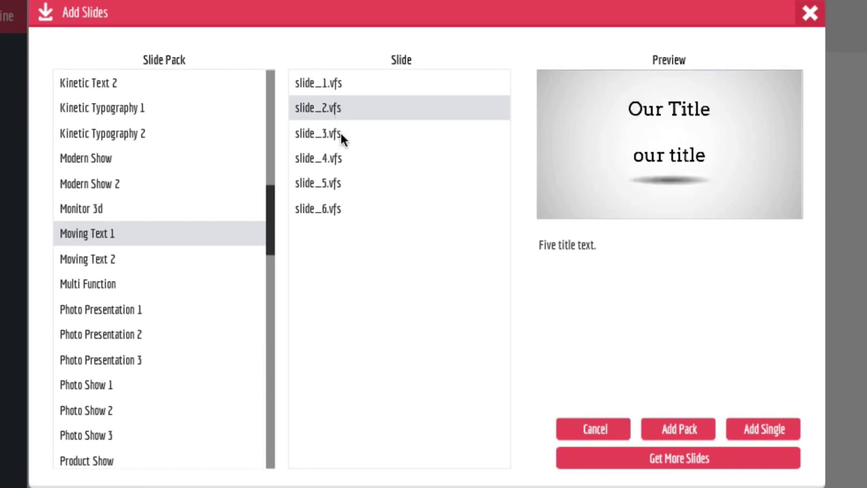
left_click(343, 136)
left_click(342, 159)
left_click(343, 183)
left_click(343, 209)
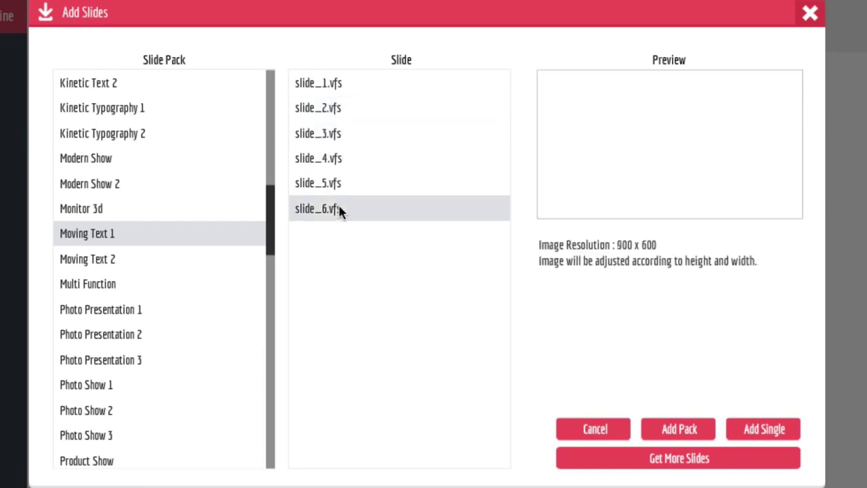
- Preview the Monitor 3d, Modern Show 2 and Modern Show packs, and several slides of Kinetic Typography 2
left_click(150, 210)
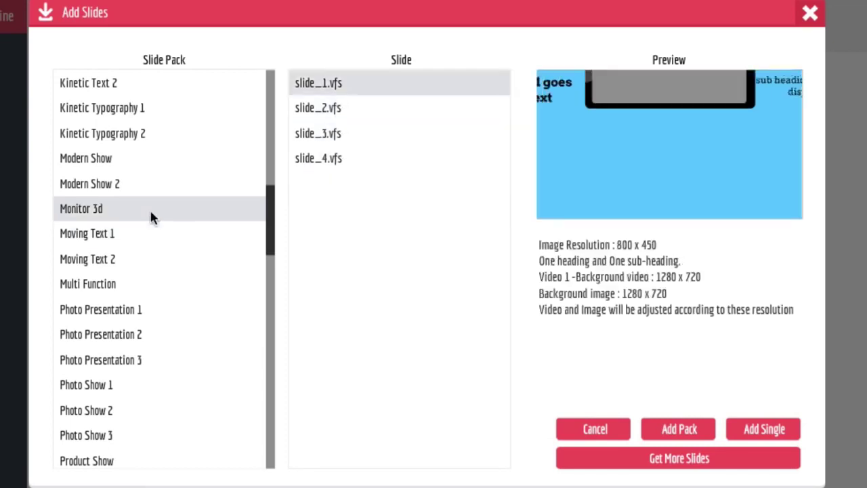
left_click(119, 181)
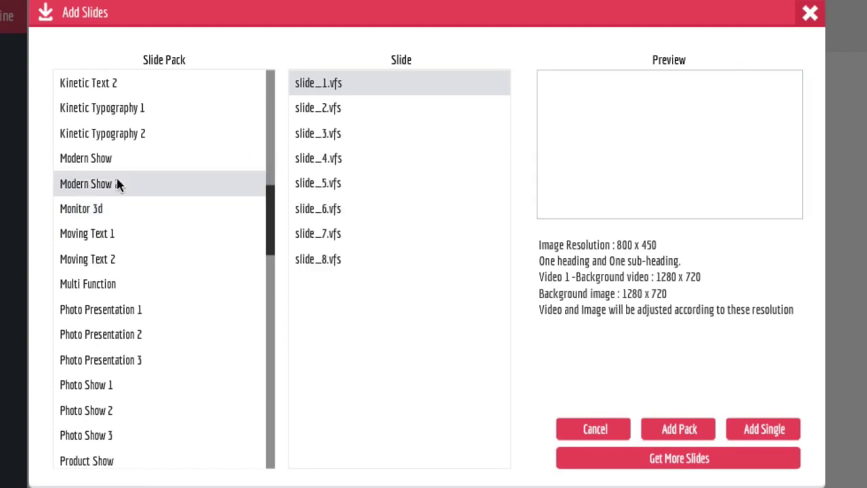
left_click(137, 148)
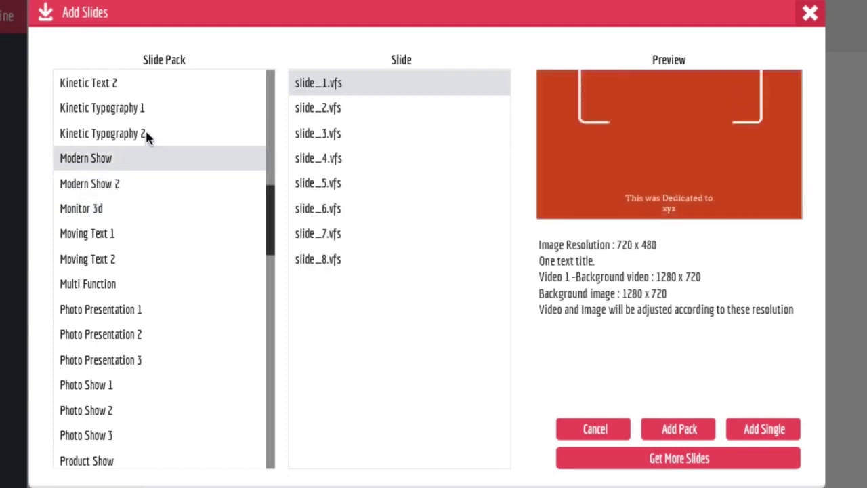
left_click(145, 132)
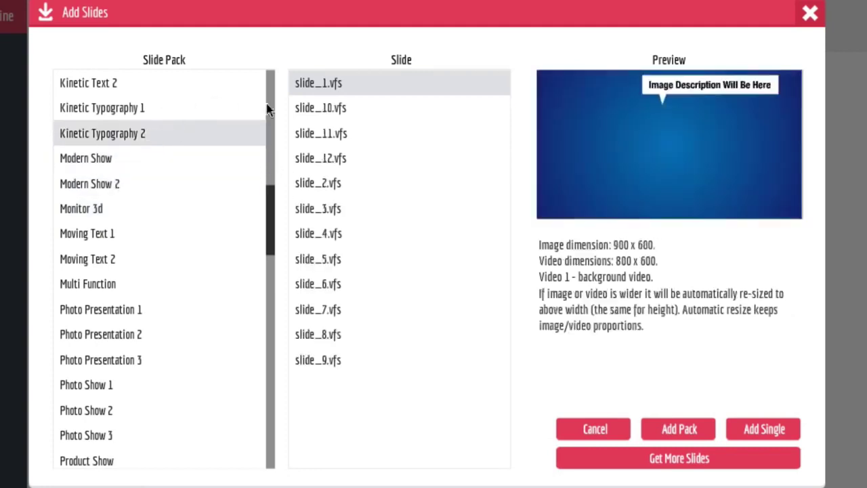
left_click(310, 110)
left_click(325, 159)
left_click(328, 210)
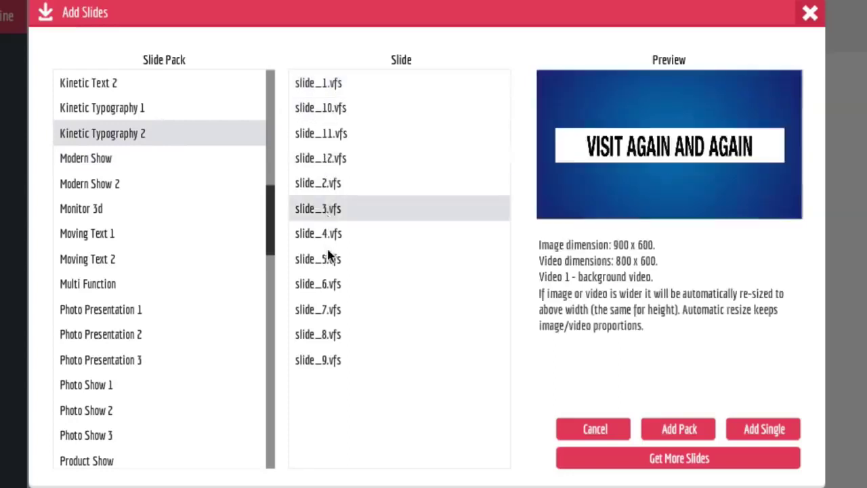
left_click(331, 258)
- Preview the slides of the Photo Presentation 1 pack and add the whole pack to the project
scroll(135, 305, "up", 1)
left_click(105, 360)
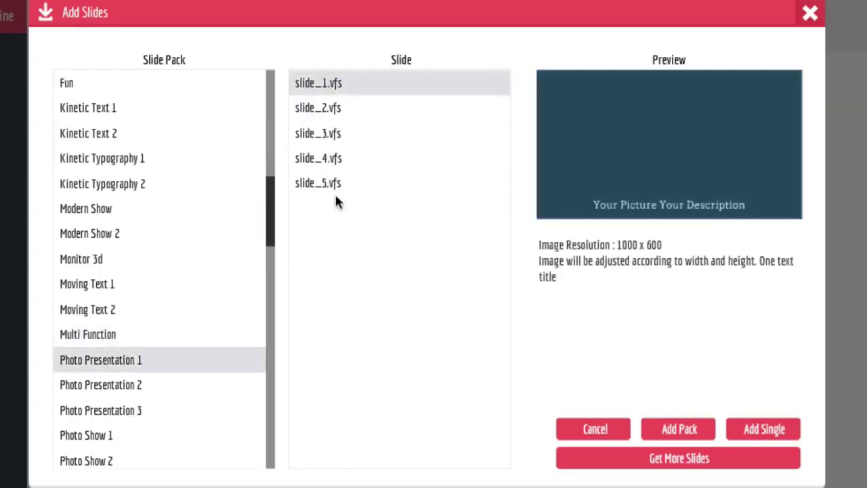
left_click(363, 118)
left_click(352, 138)
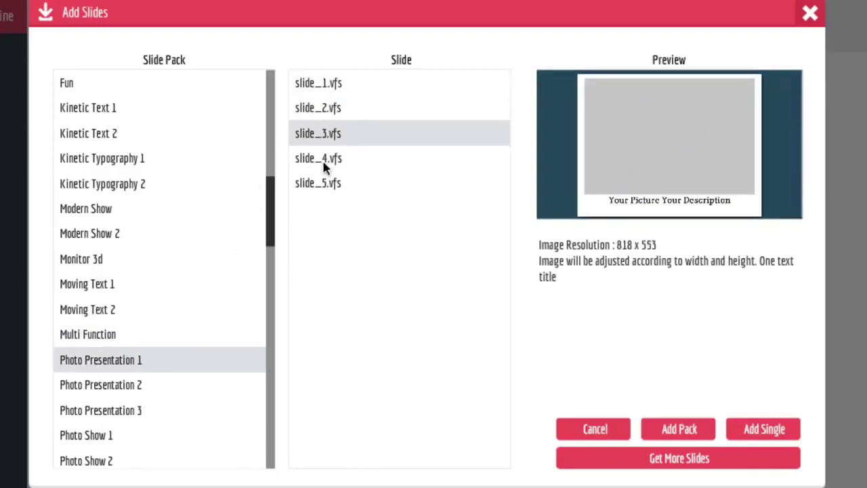
left_click(323, 160)
left_click(321, 183)
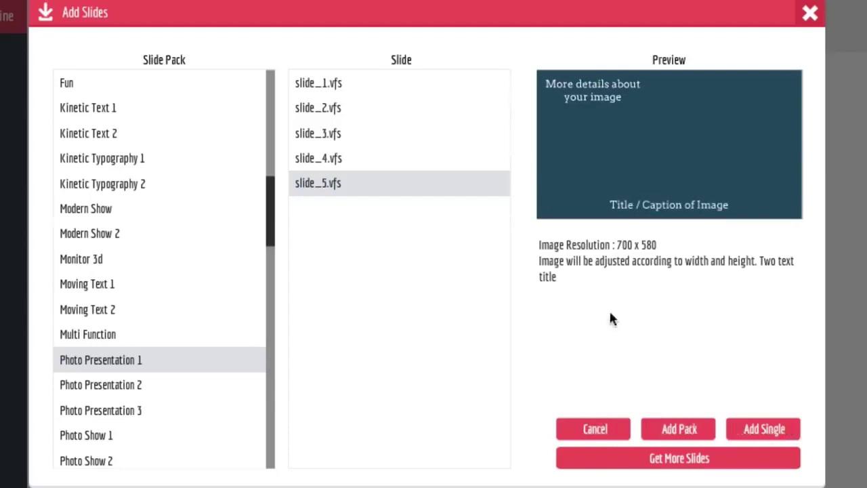
left_click(343, 84)
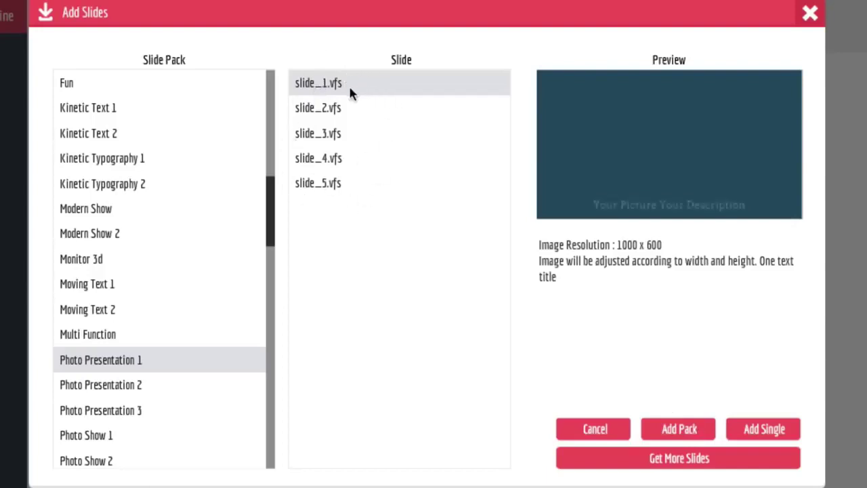
left_click(344, 107)
left_click(342, 134)
left_click(342, 159)
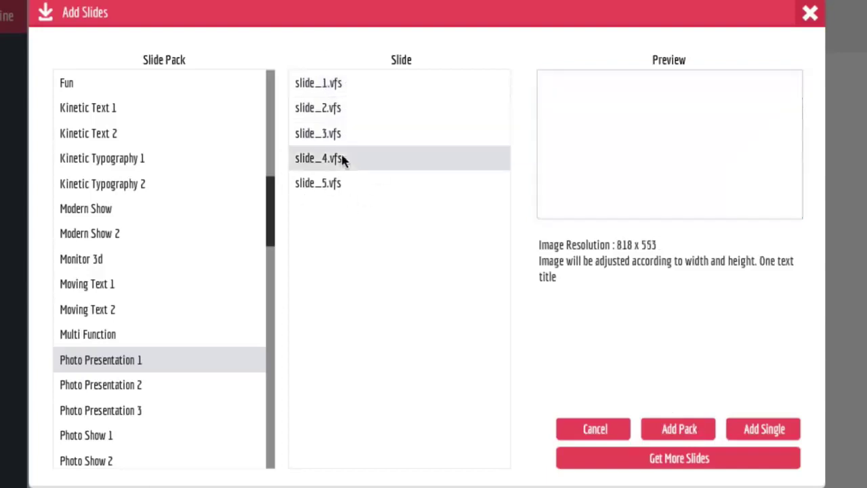
left_click(345, 184)
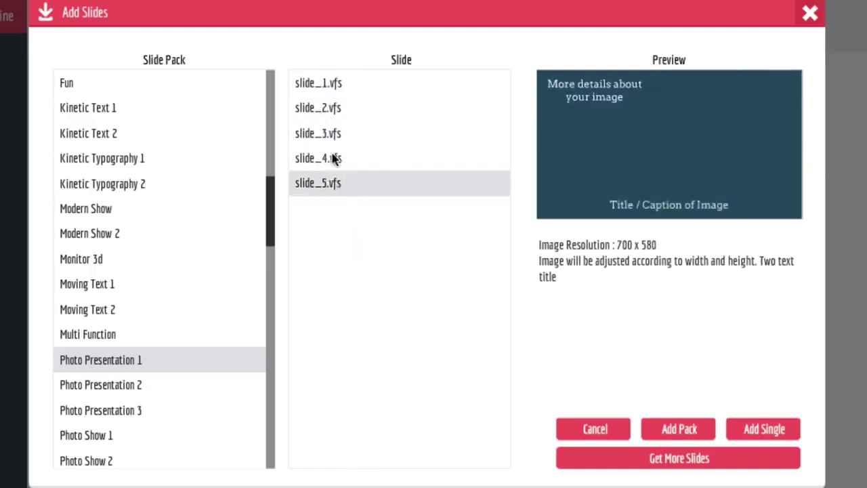
left_click(328, 86)
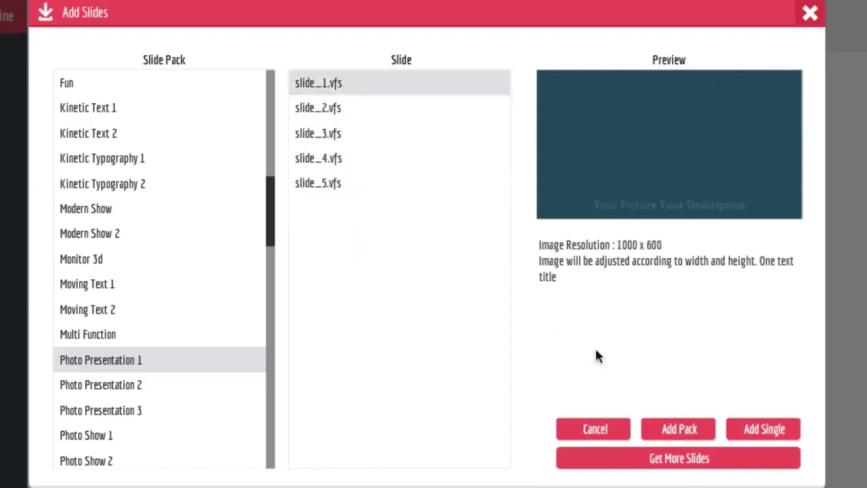
left_click(679, 427)
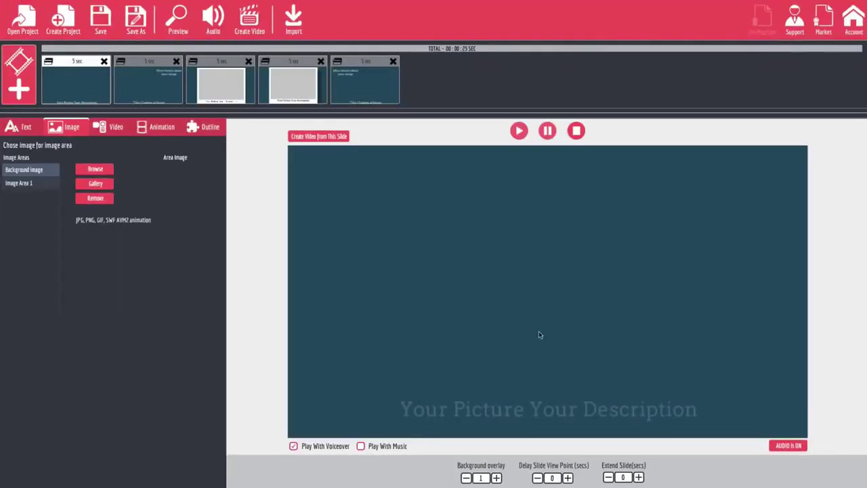
- View the second through fifth slides on the timeline one after another
left_click(125, 87)
left_click(211, 86)
left_click(263, 83)
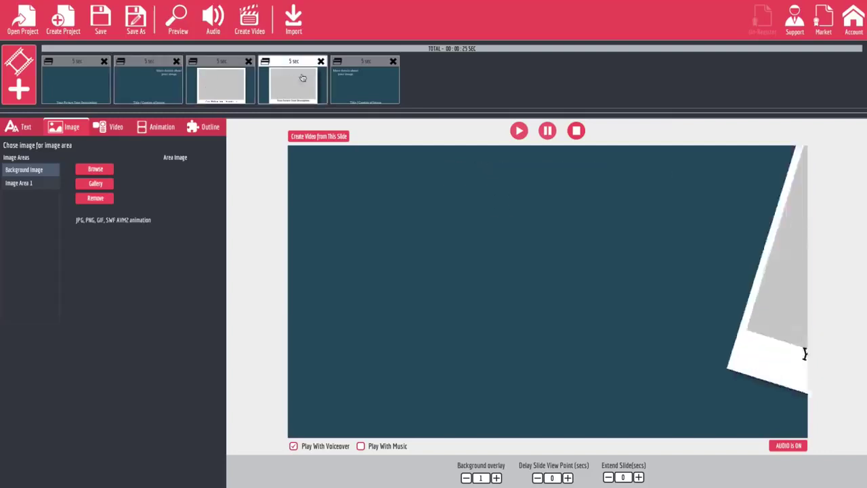
key("Right")
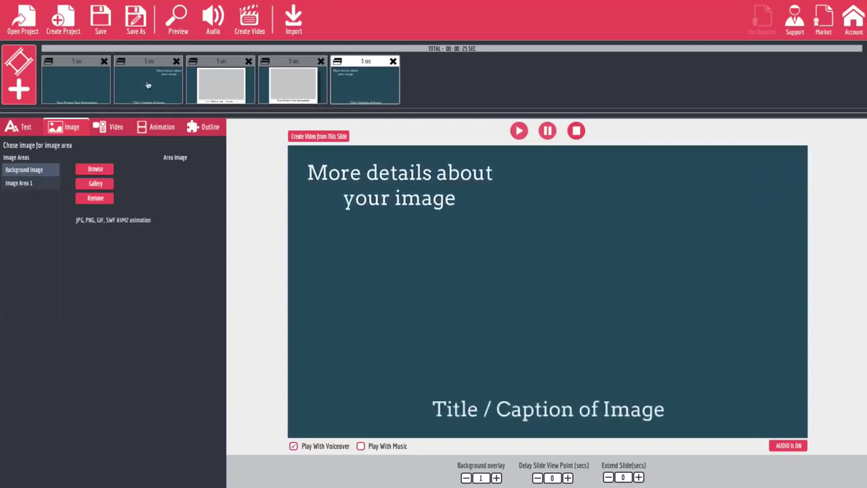
- Replace the text of Text Area 1 on the first slide with "Check Out My Image"
left_click(75, 93)
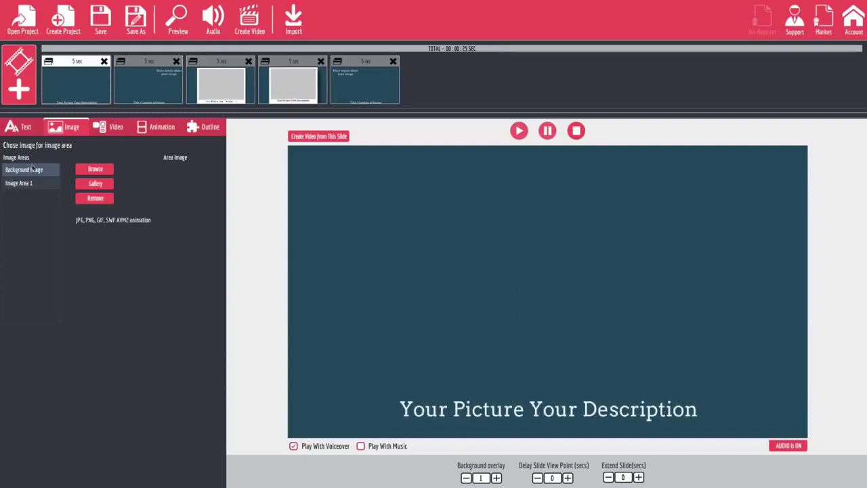
left_click(27, 129)
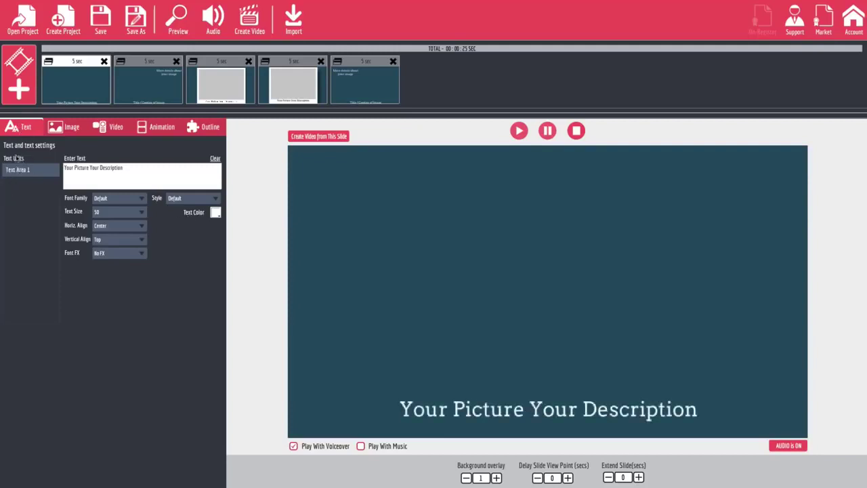
key("ctrl+a")
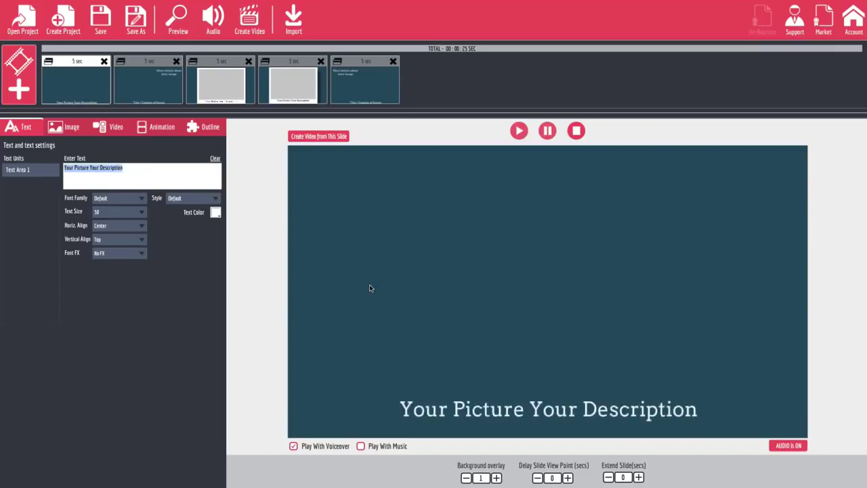
type("Che")
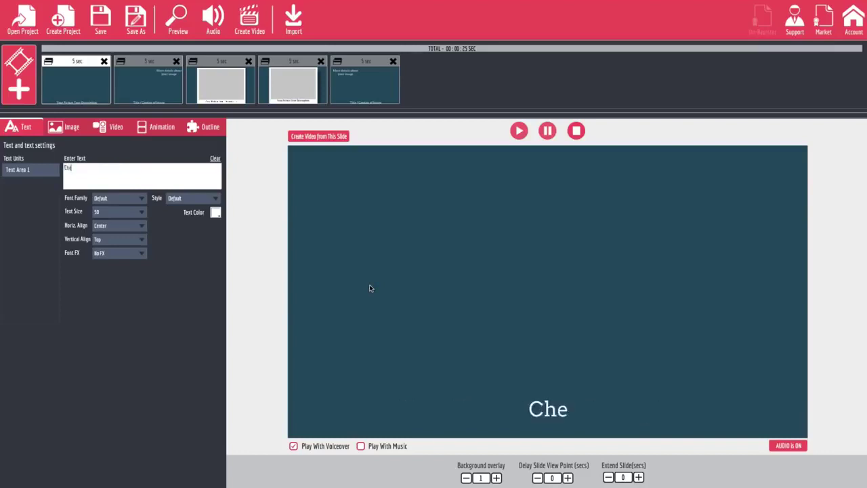
type("ck Out")
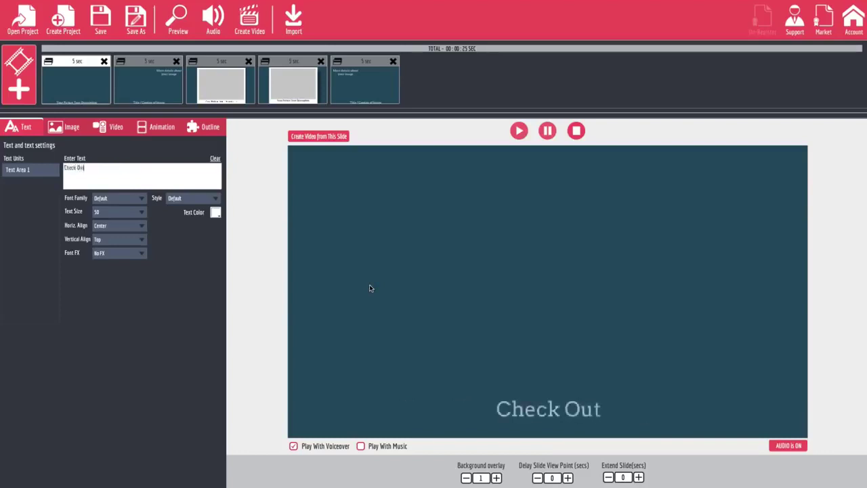
type(" My Image")
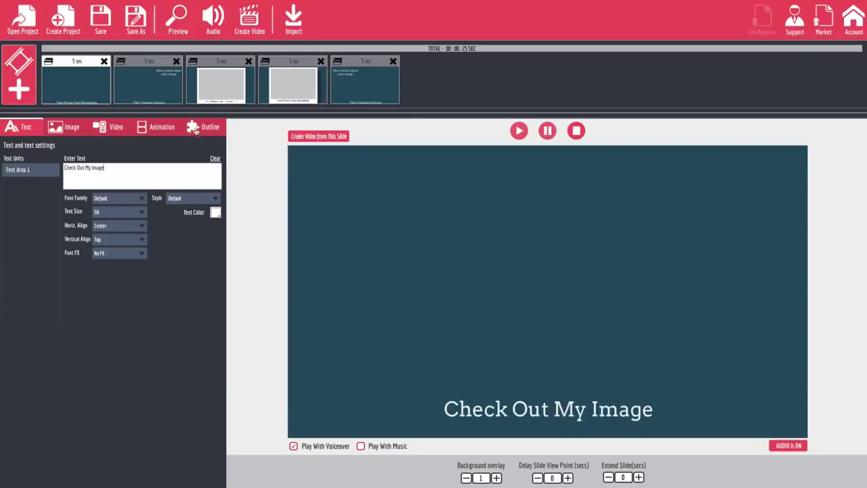
- Select Image Area 1 of the first slide for editing and check the slide's video options
left_click(68, 128)
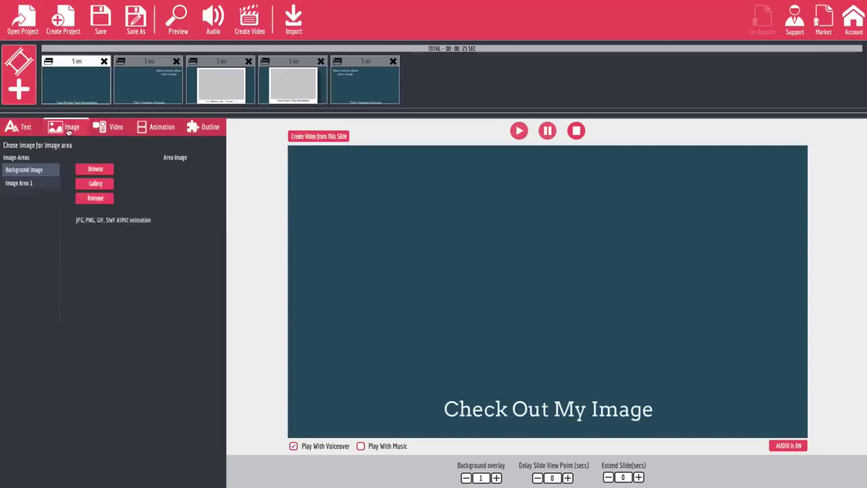
left_click(29, 186)
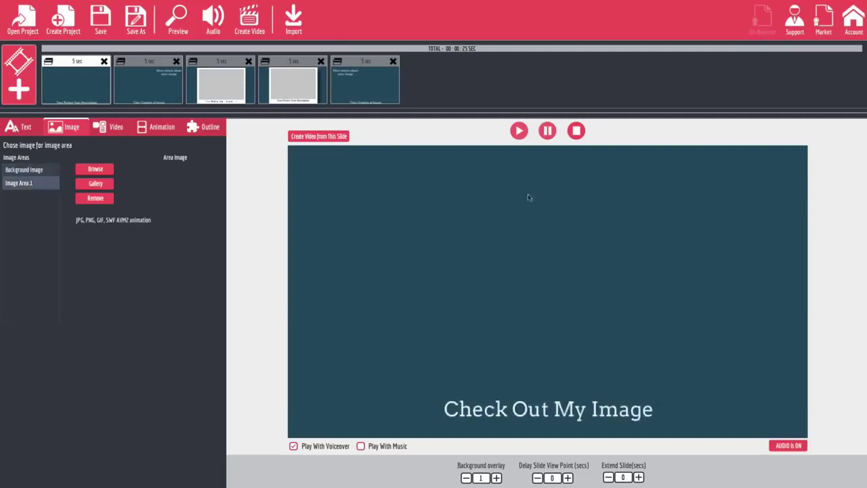
left_click(113, 129)
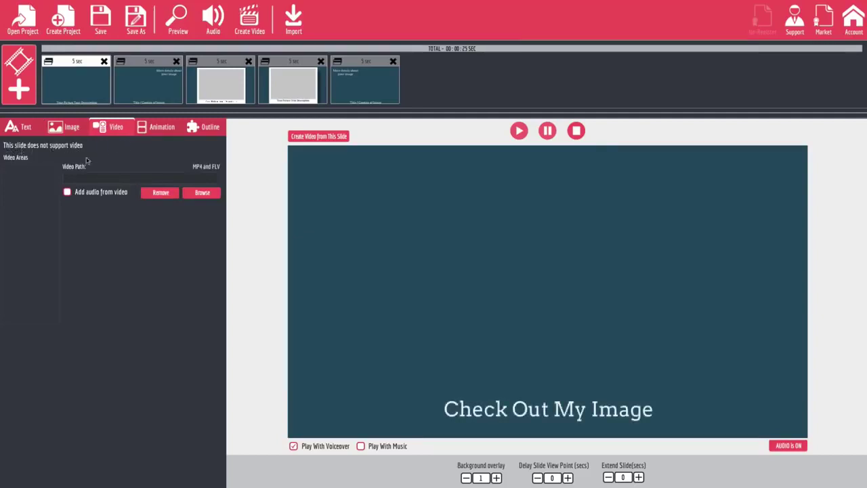
left_click(65, 130)
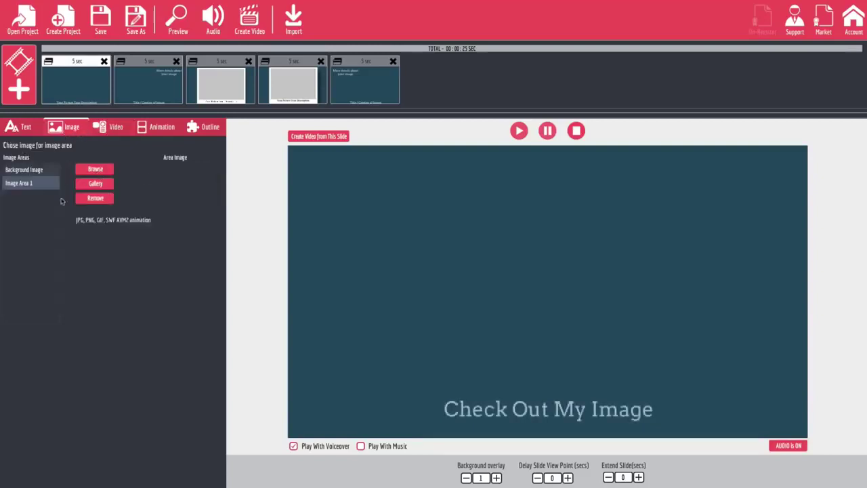
- Browse the image gallery's character folders from Character Businessman through Character Doctor
left_click(96, 184)
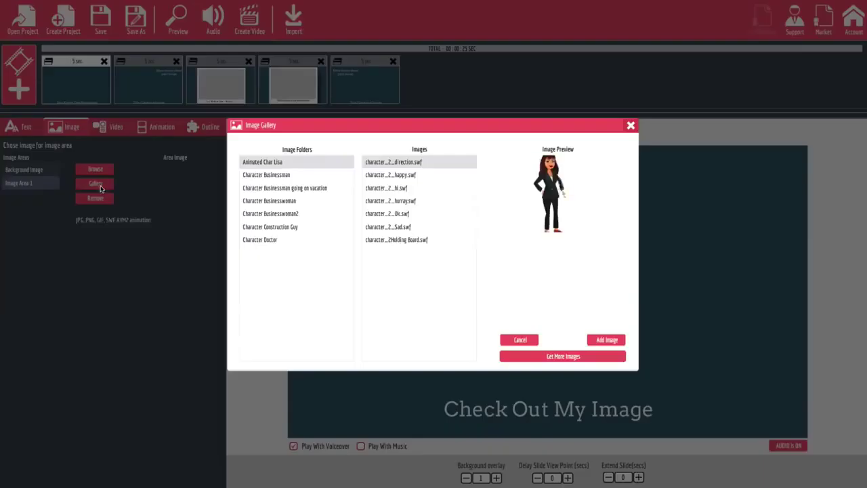
left_click(276, 176)
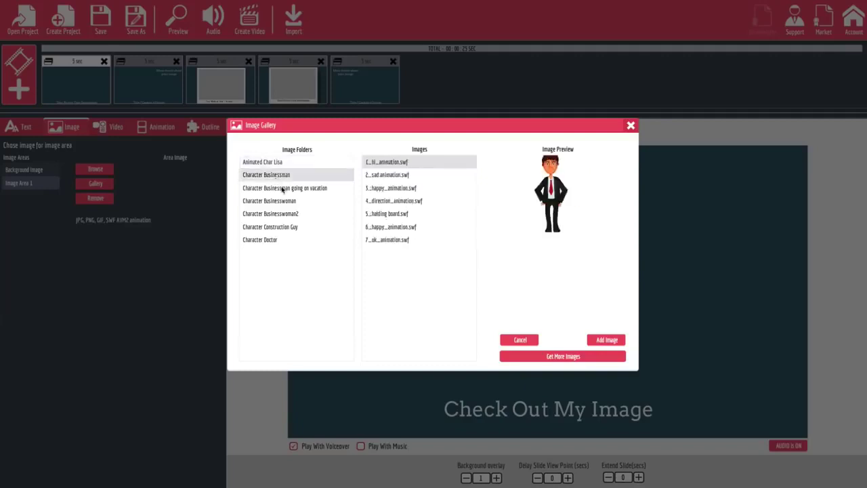
left_click(281, 189)
left_click(281, 202)
left_click(283, 215)
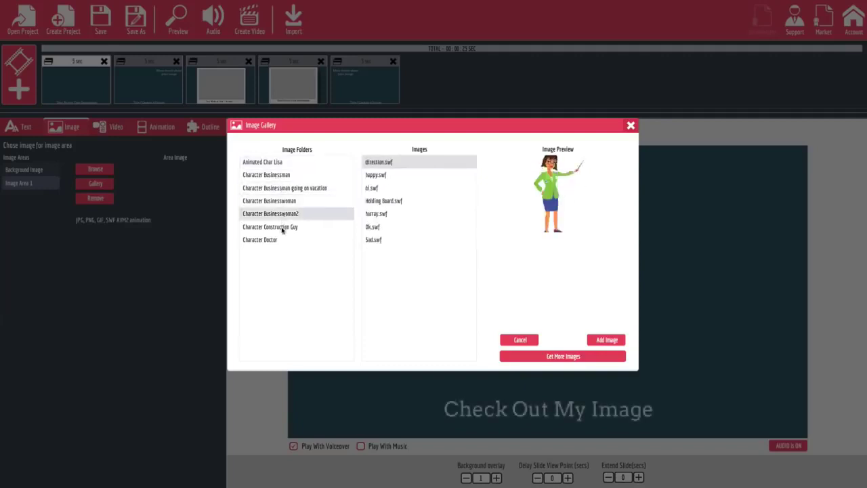
left_click(282, 227)
left_click(277, 240)
- Preview several Character Doctor animations, including Hi, OK, Sad, Finding options and Direction, and close the gallery without adding one
left_click(386, 201)
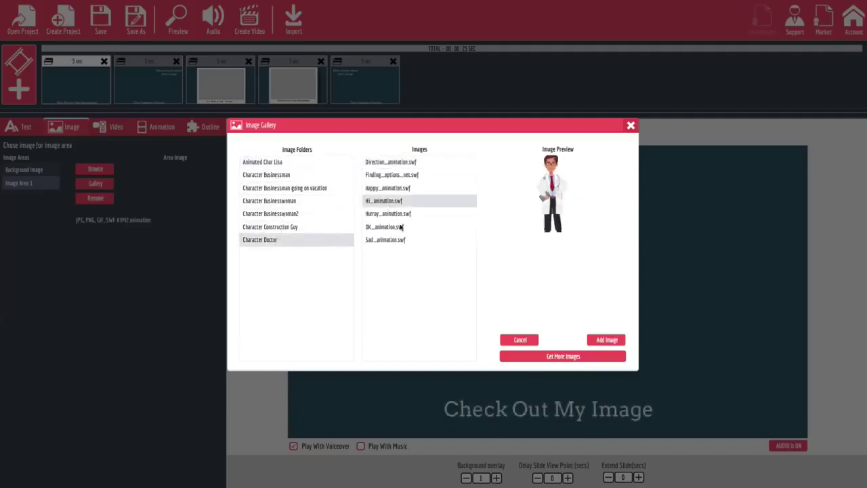
left_click(401, 228)
left_click(395, 241)
left_click(404, 200)
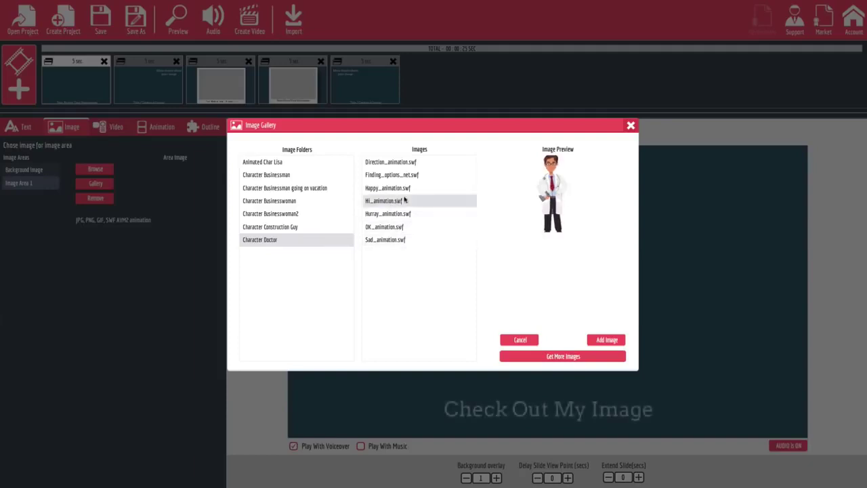
left_click(409, 175)
left_click(409, 162)
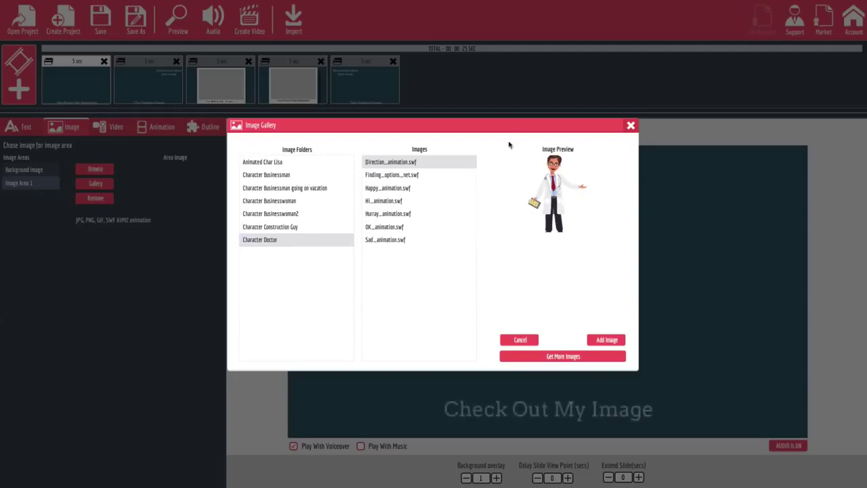
left_click(630, 127)
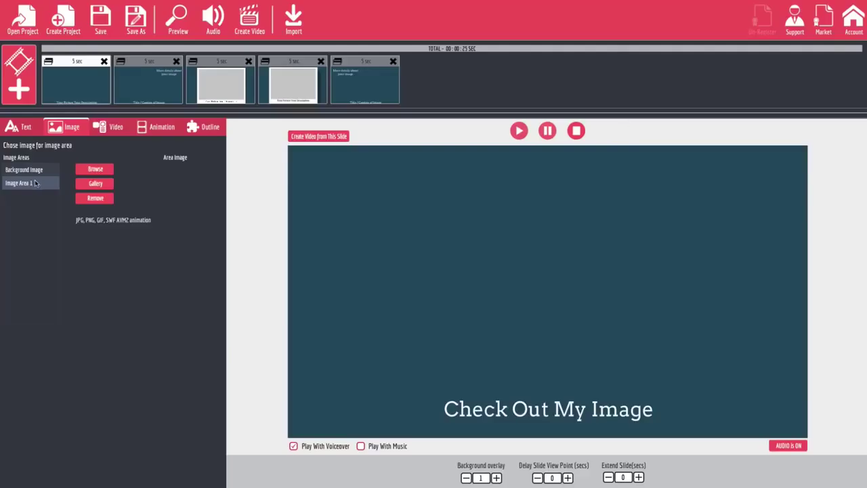
- Fill Image Area 1 with the photo ai-a 36.jpg from the BusinessStockPhotos1 folder in Stock
left_click(95, 169)
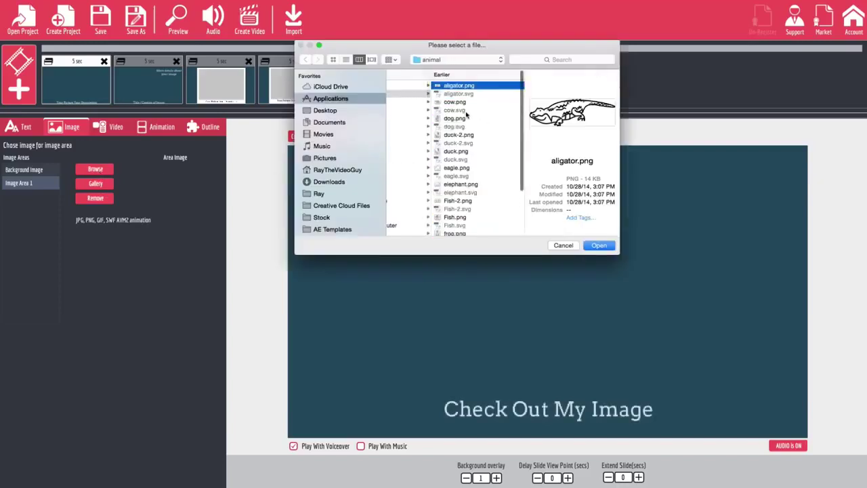
scroll(463, 120, "left", 10)
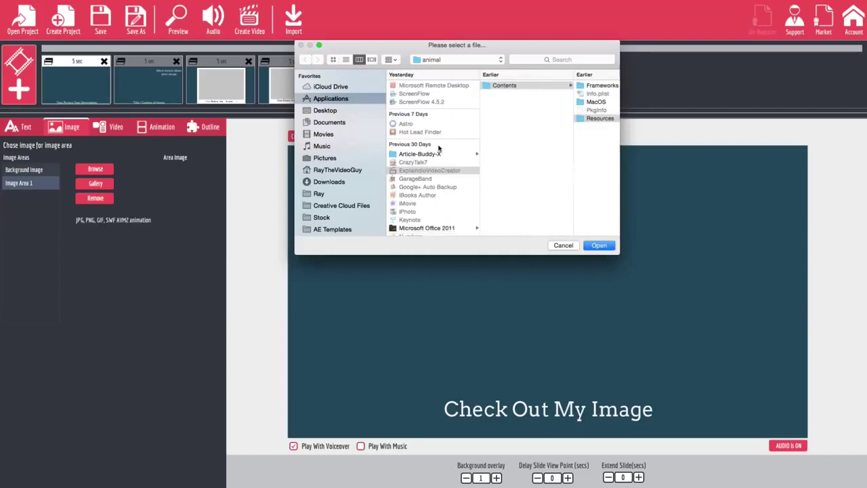
scroll(431, 184, "down", 2)
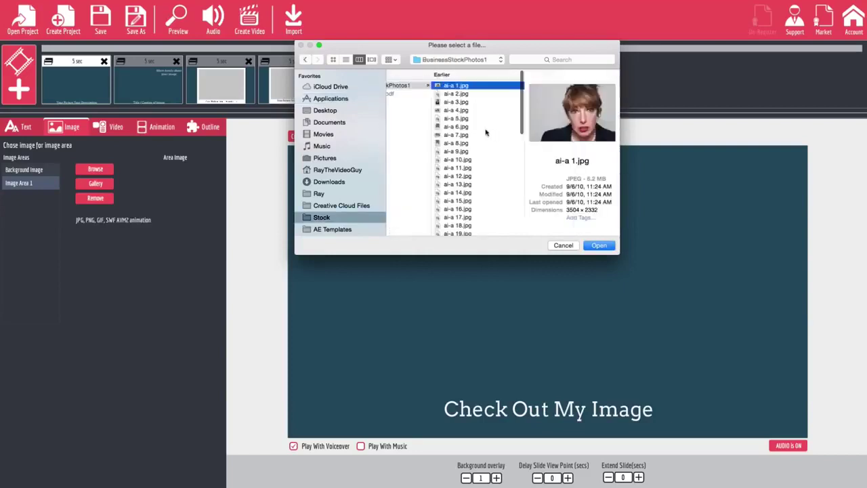
left_click(482, 127)
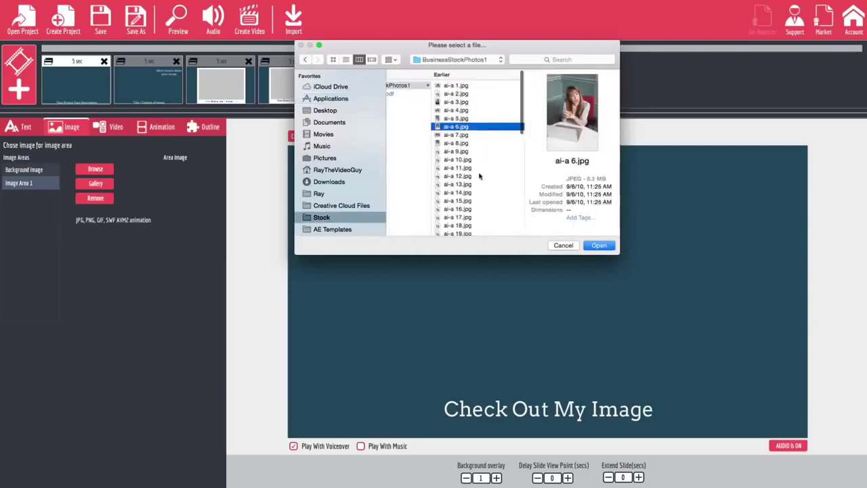
left_click(477, 175)
left_click(481, 201)
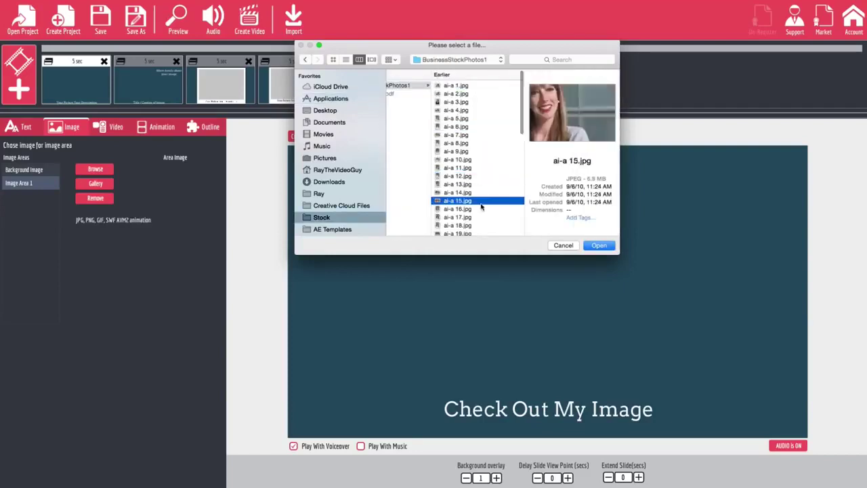
left_click(479, 217)
scroll(478, 203, "down", 5)
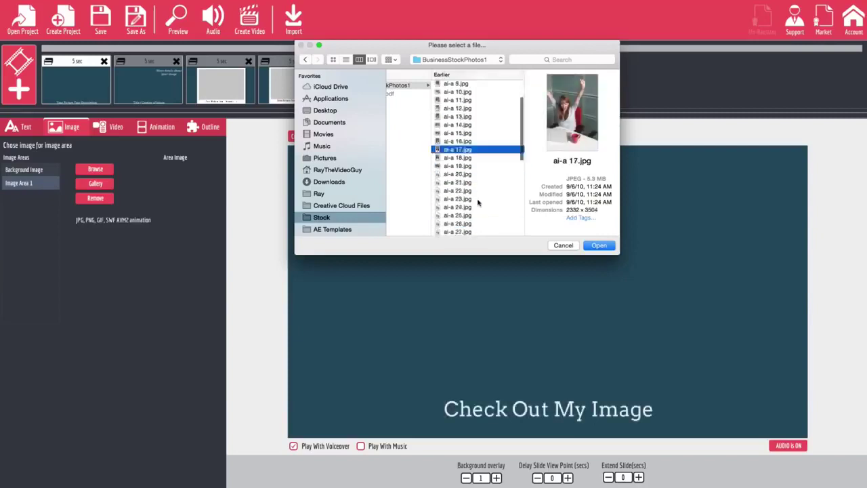
left_click(478, 202)
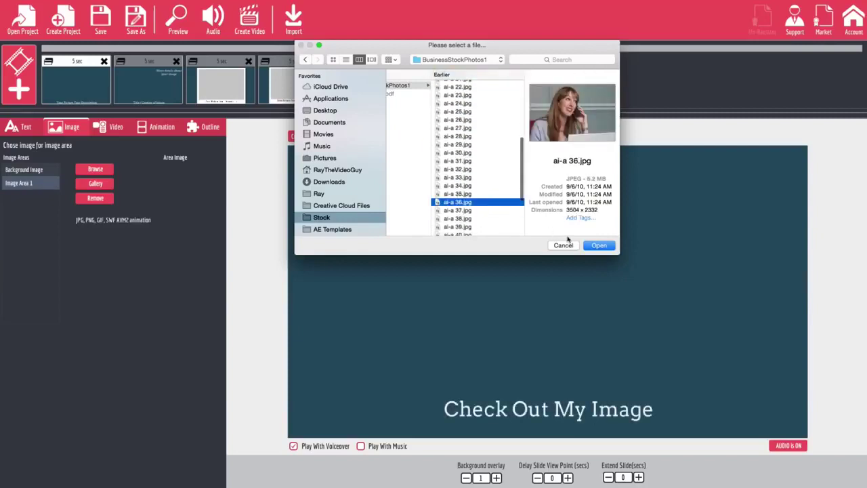
left_click(598, 246)
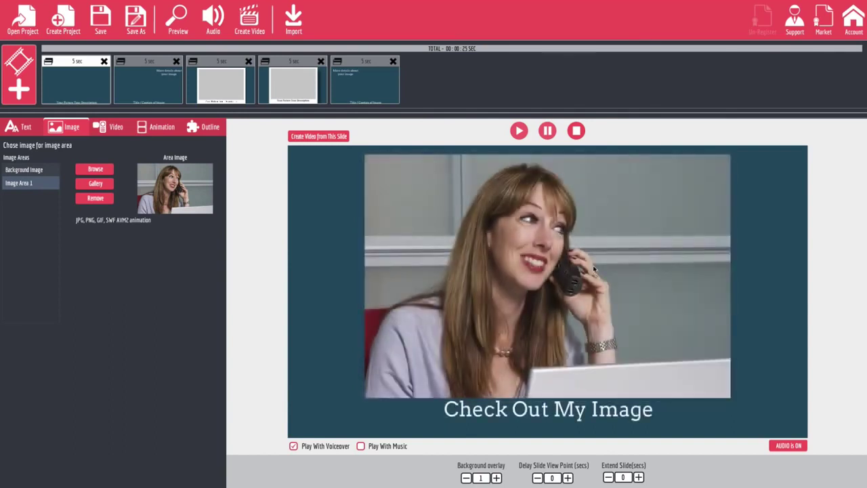
- Enable Animation 1 on the first slide and set it to variant 5
left_click(161, 129)
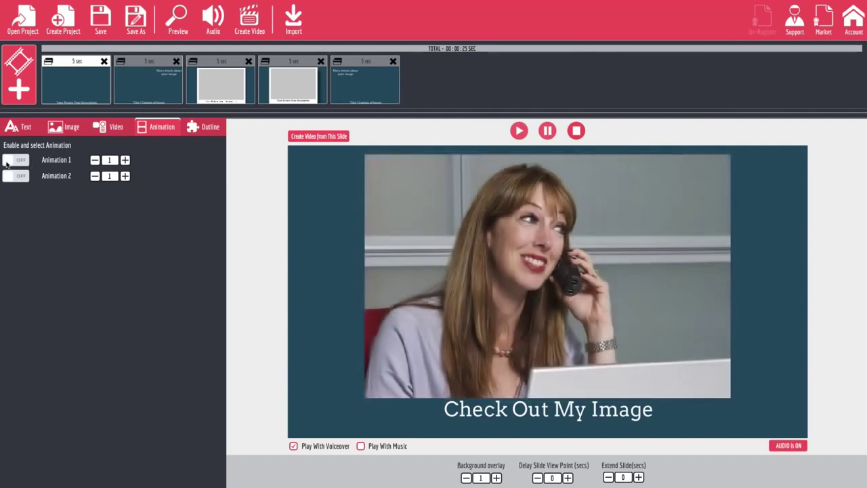
left_click(8, 161)
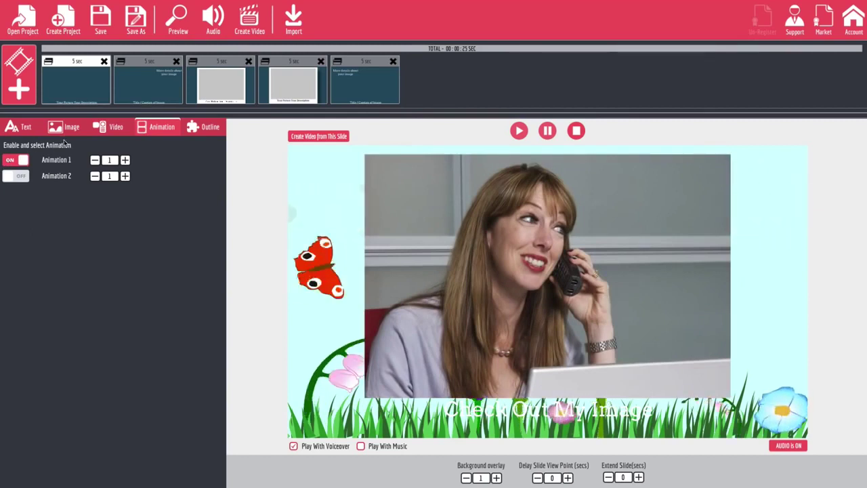
left_click(125, 160)
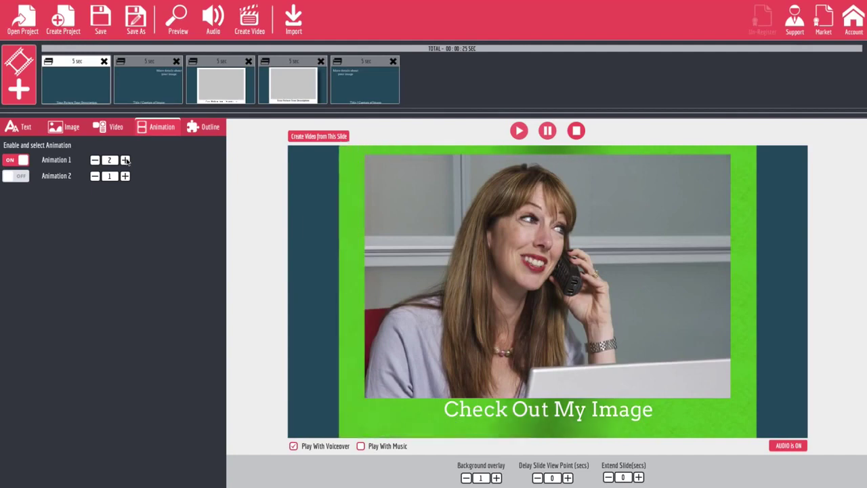
left_click(125, 160)
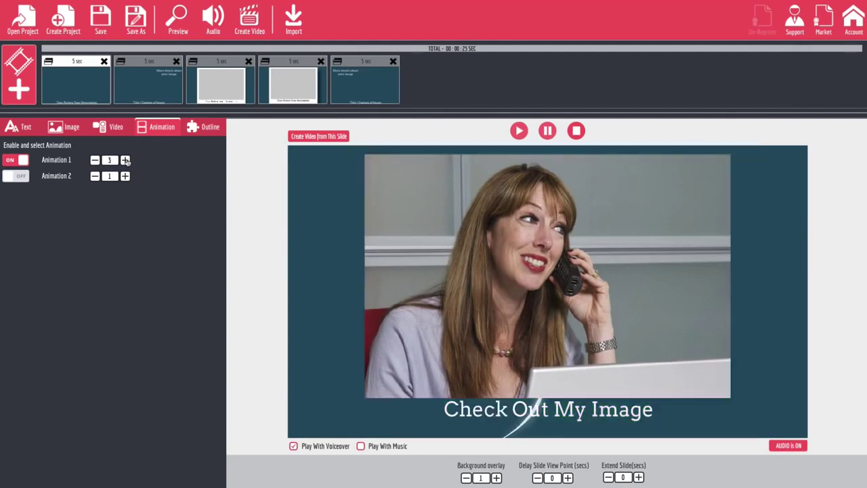
left_click(125, 160)
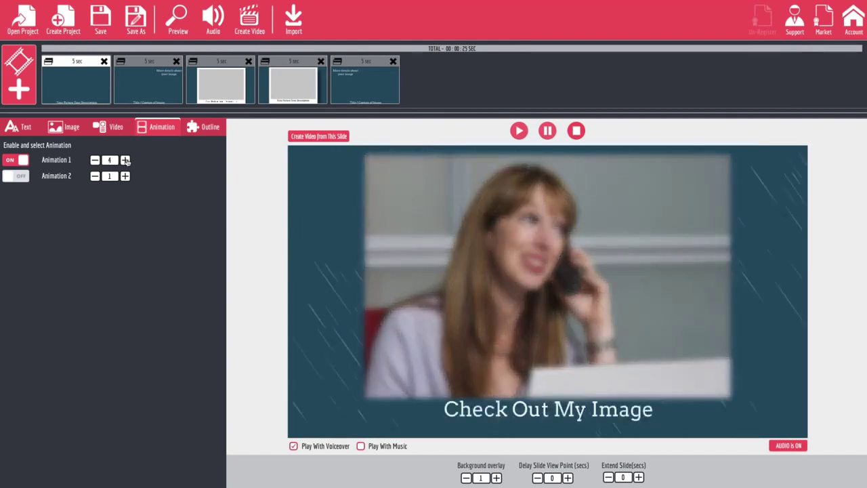
left_click(125, 160)
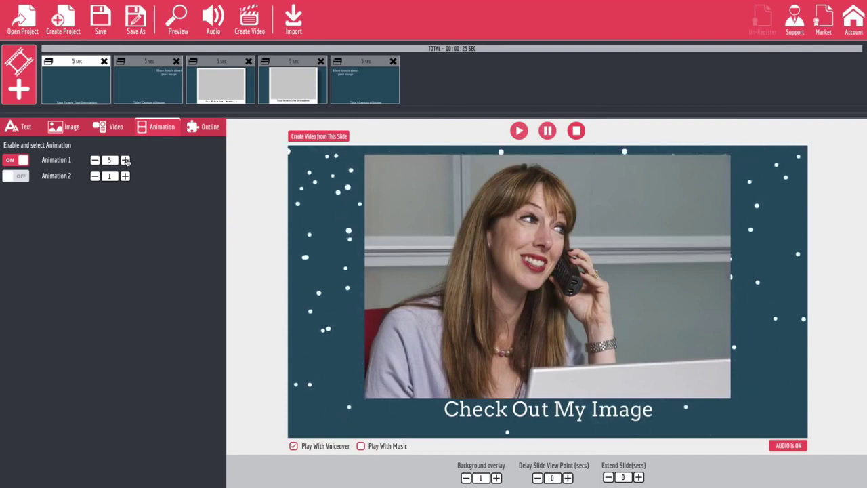
- Try Animation 2 on the slide with variants up to 6 and back to 3, and switch it off again
left_click(16, 175)
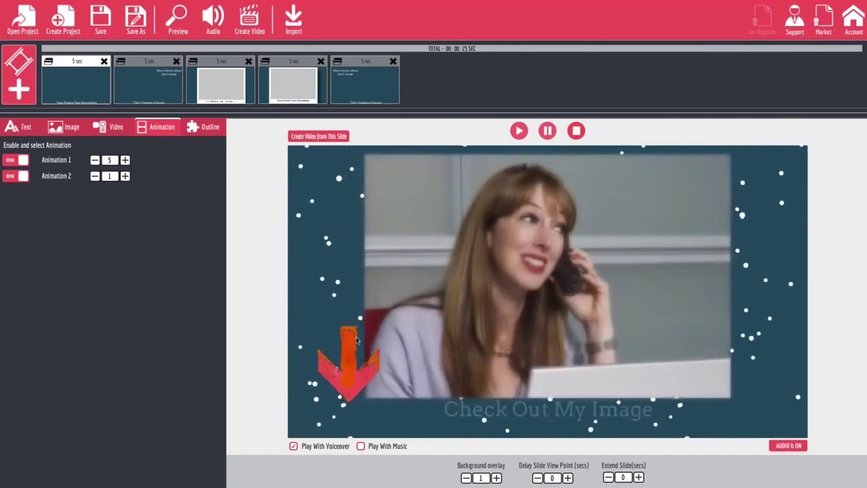
left_click(125, 176)
left_click(125, 176)
left_click(126, 176)
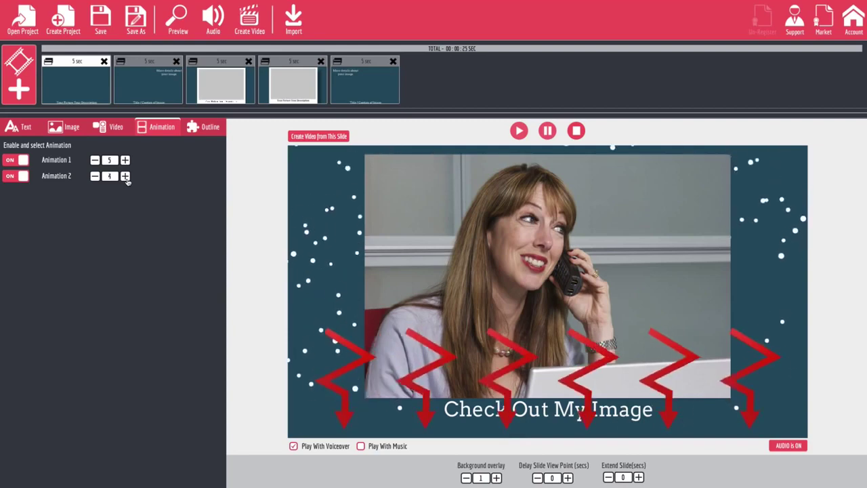
left_click(125, 177)
left_click(126, 176)
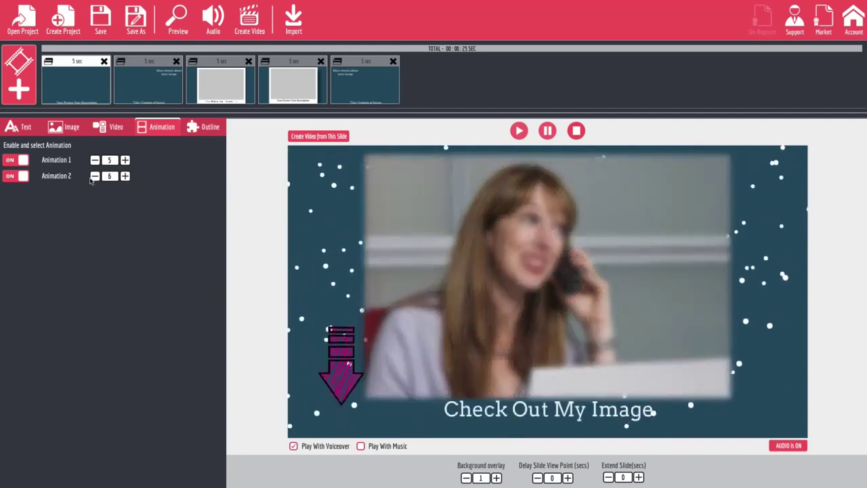
left_click(95, 176)
left_click(95, 176)
left_click(95, 176)
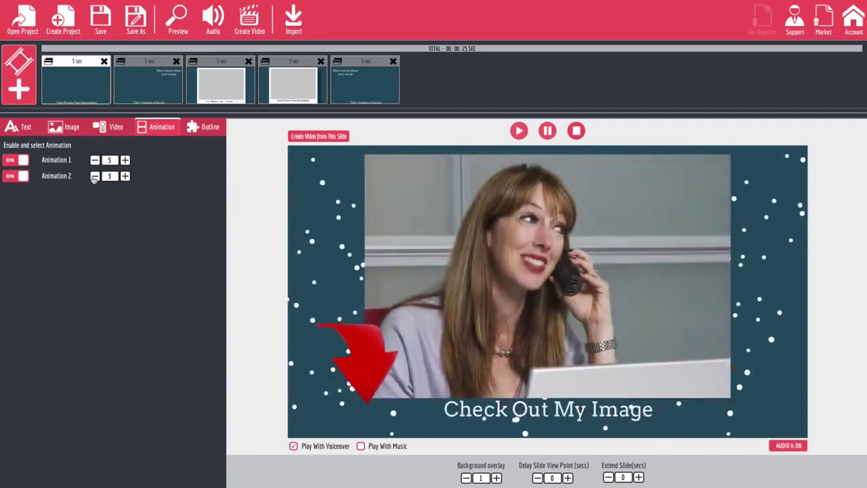
left_click(19, 176)
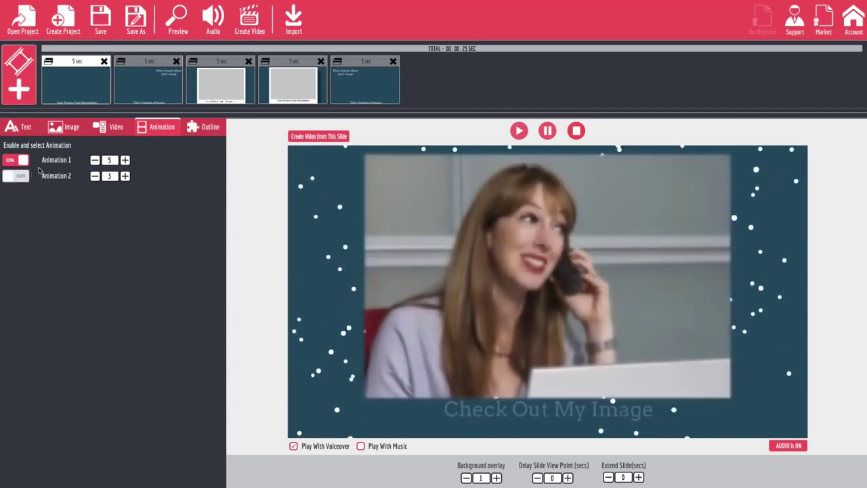
- Toggle Outline Area1 off and on again to compare, and set its X Offset to 12
left_click(207, 129)
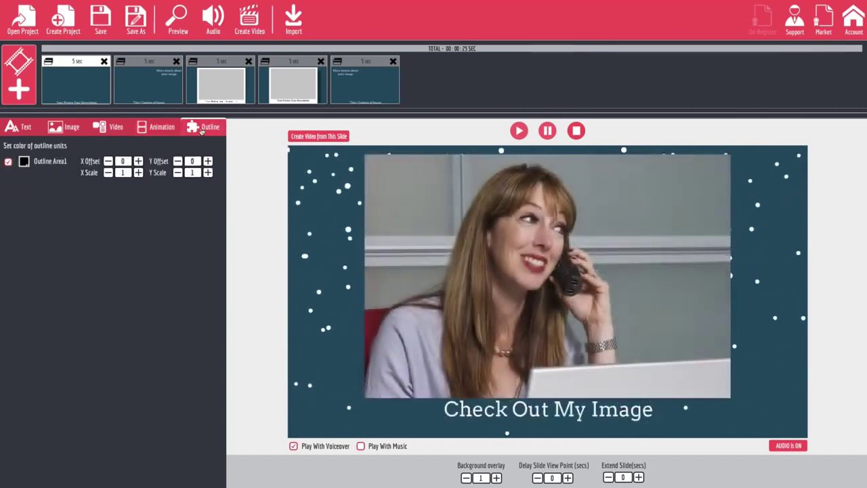
left_click(8, 162)
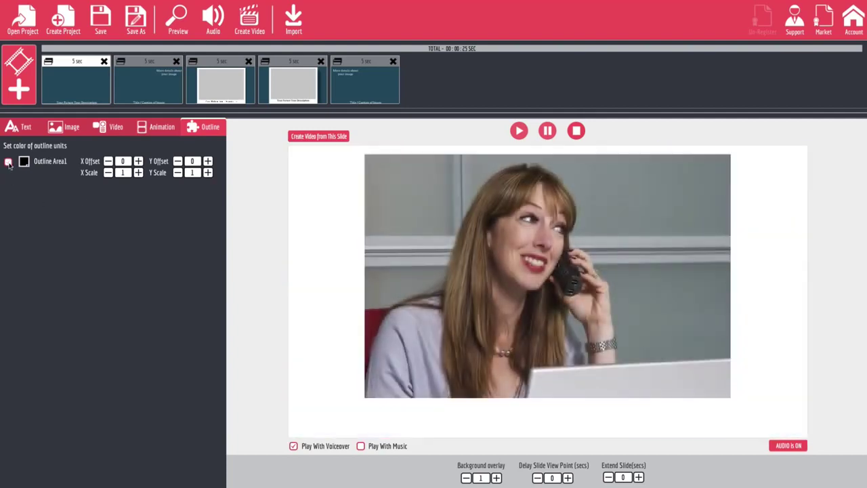
left_click(138, 161)
left_click(138, 161)
left_click(138, 162)
left_click(138, 161)
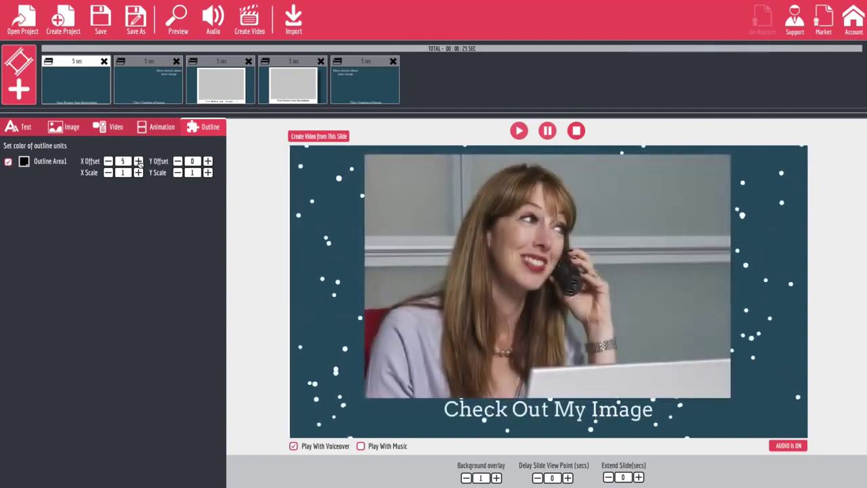
left_click(138, 162)
left_click(138, 162)
left_click(138, 161)
left_click(138, 161)
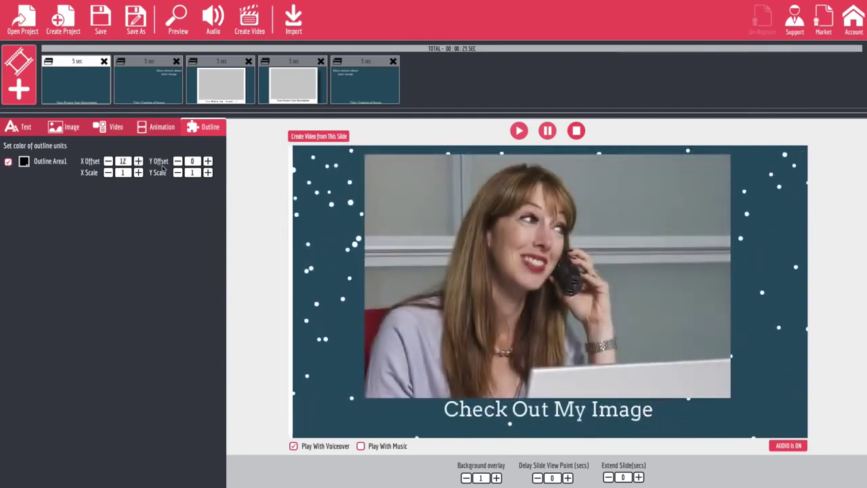
- Set the Y Offset of Outline Area1 to 4
left_click(207, 161)
left_click(207, 161)
left_click(207, 161)
left_click(207, 161)
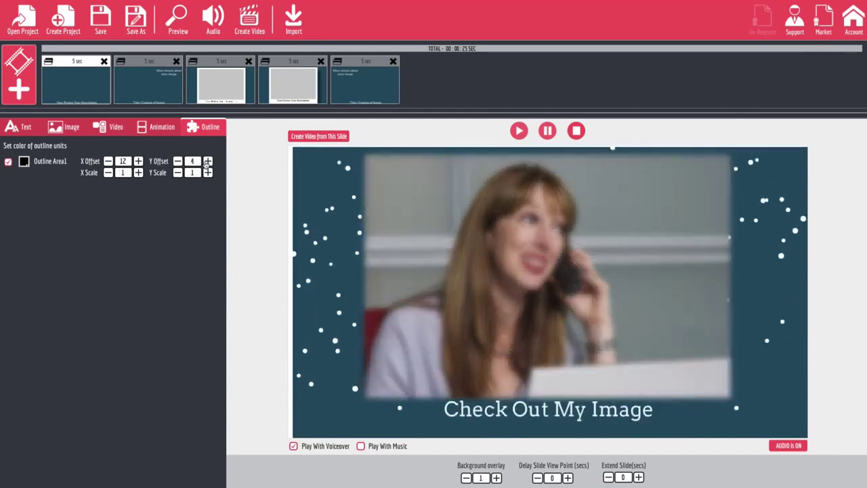
- Try Y Offset values of 27 and -27 on Outline Area1, and reset the Y Offset to 0
left_click(208, 161)
left_click(207, 161)
left_click(207, 161)
left_click(207, 162)
left_click(207, 161)
left_click(207, 162)
left_click(207, 161)
left_click(207, 161)
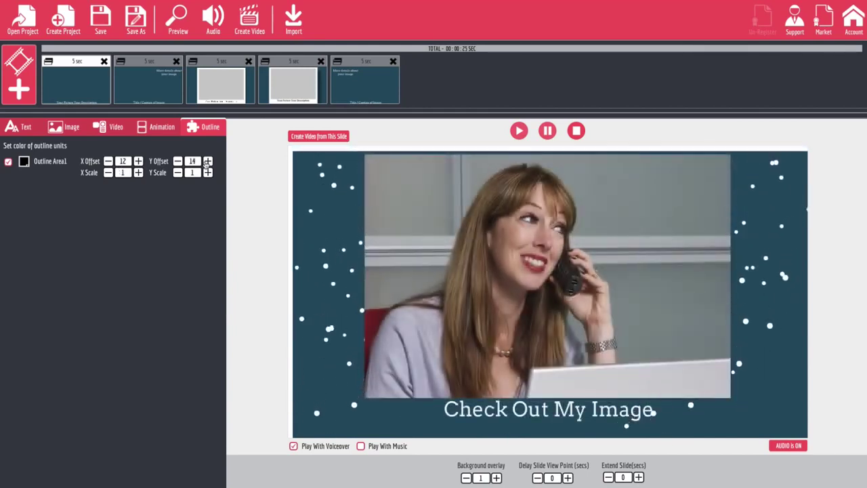
left_click(208, 161)
left_click(208, 161)
left_click(207, 162)
left_click(207, 162)
left_click(207, 162)
left_click(207, 161)
left_click(208, 162)
left_click(207, 162)
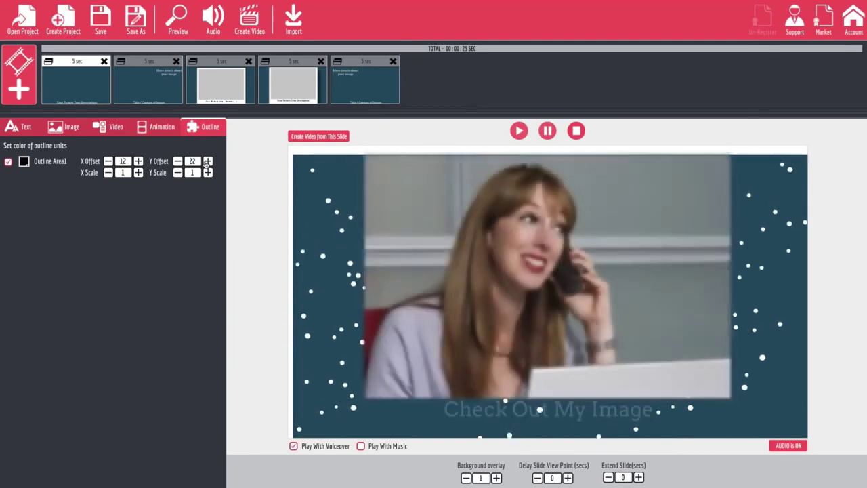
left_click(207, 161)
left_click(207, 161)
left_click(207, 161)
left_click(208, 161)
left_click(207, 161)
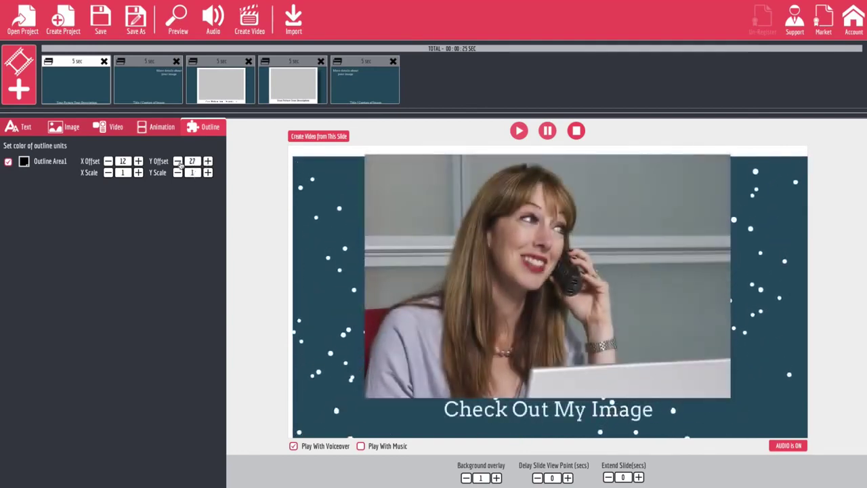
left_click(178, 161)
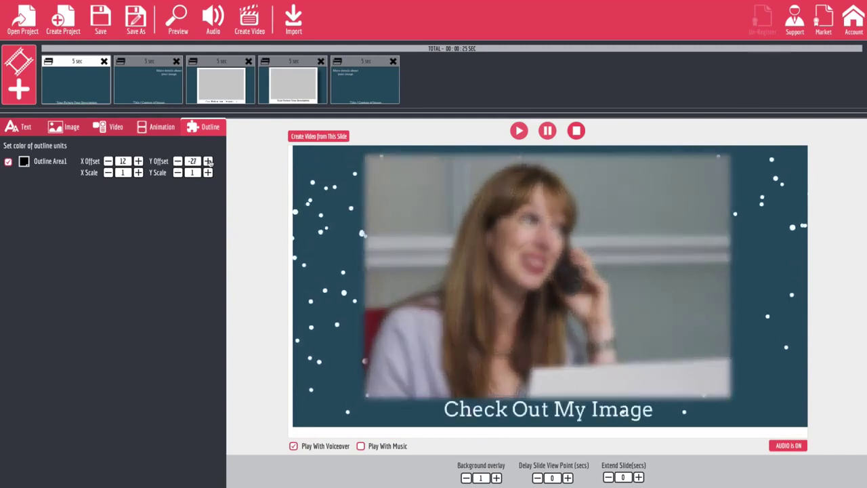
left_click(208, 162)
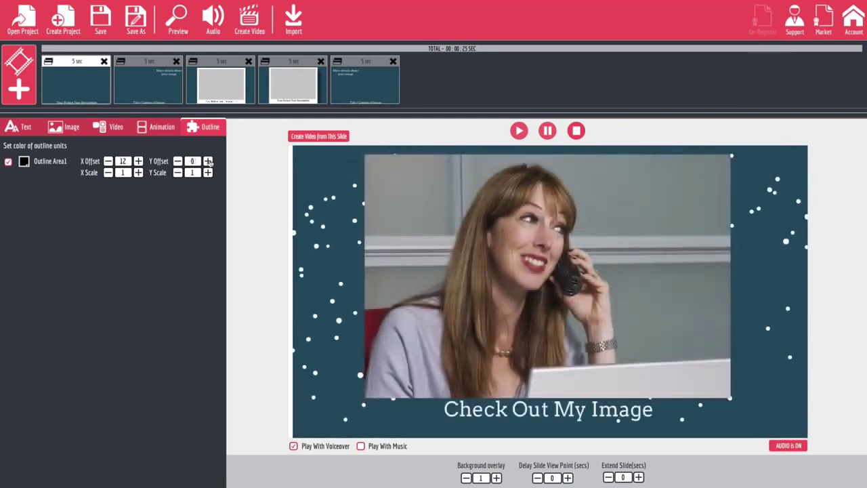
- Try an X Offset of -12 on Outline Area1, and reset the X Offset to 0 with the X Scale at 1
double_click(124, 161)
type("12")
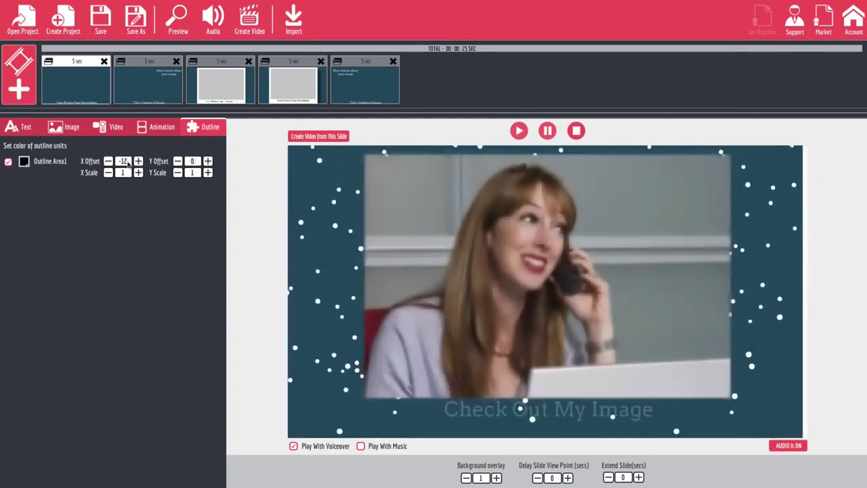
left_click(111, 162)
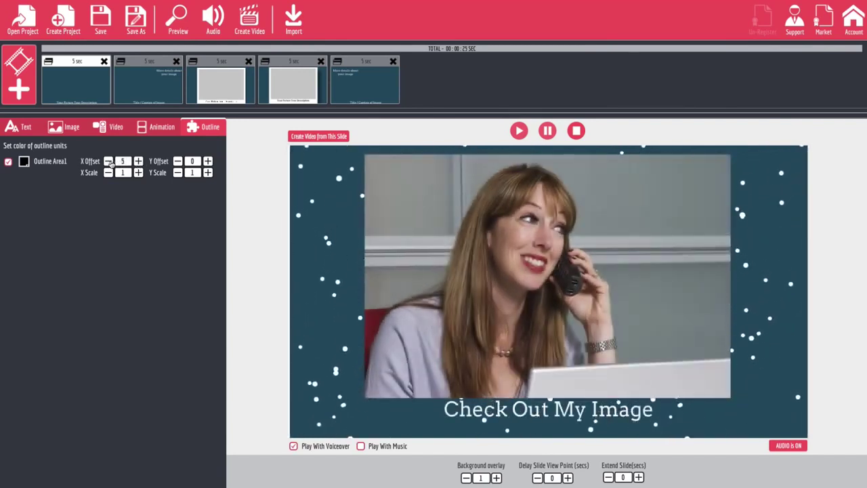
left_click(108, 161)
left_click(108, 161)
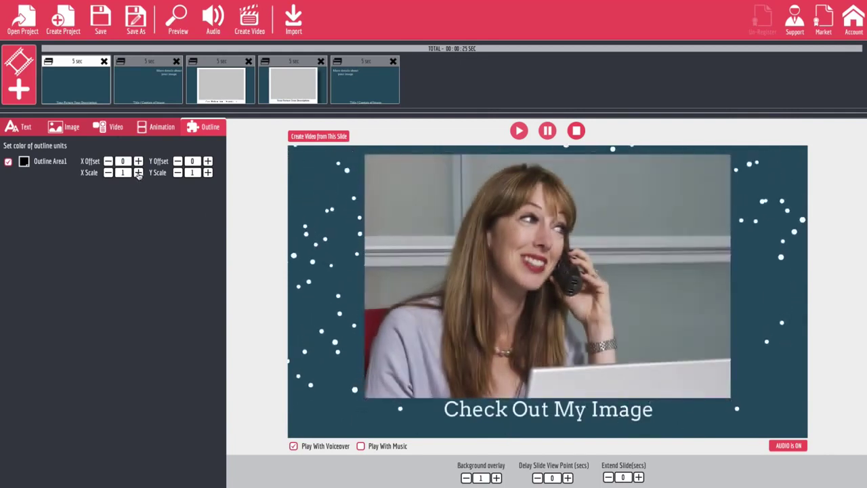
left_click(108, 173)
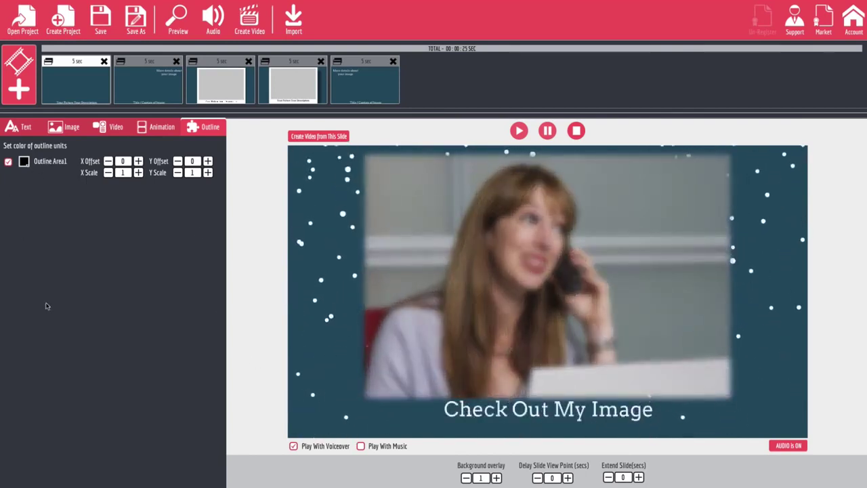
- Try the Cabin, Changa One and Cinzel font families on the slide's caption text, and set it to Comfortaa
left_click(25, 126)
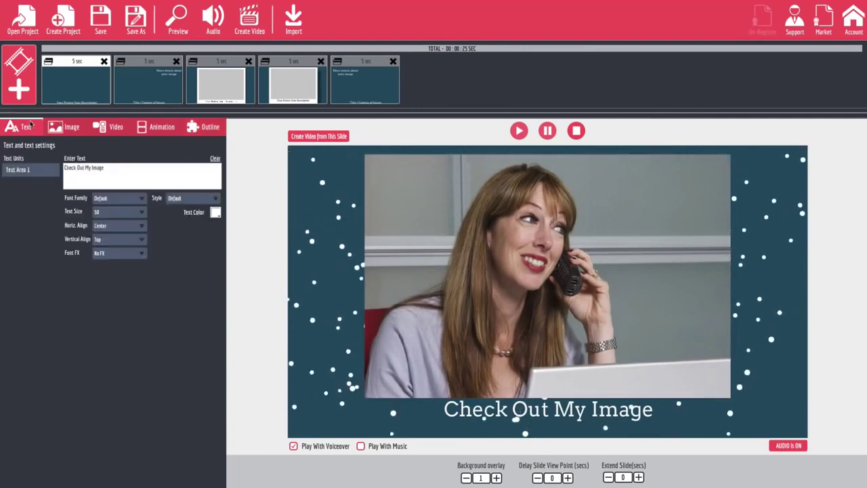
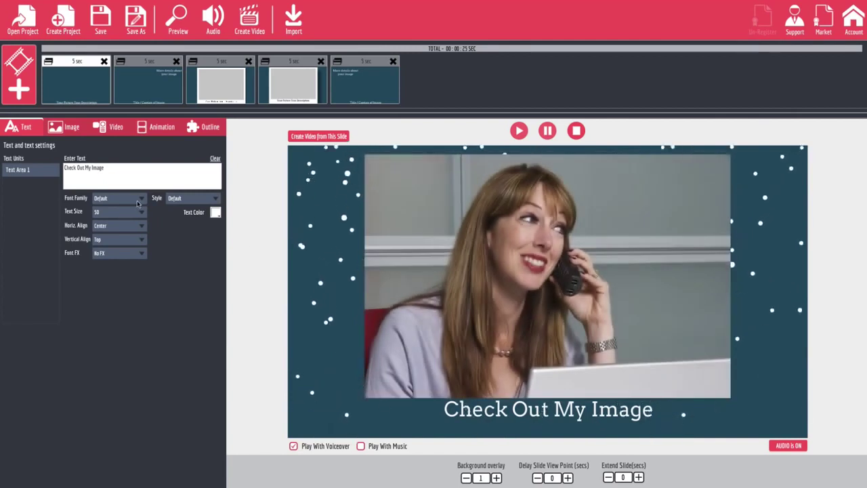
left_click(112, 220)
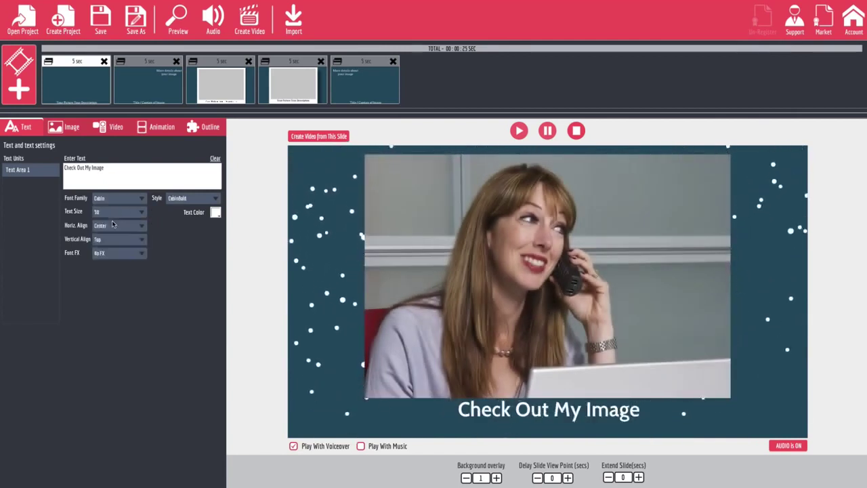
left_click(117, 198)
left_click(115, 255)
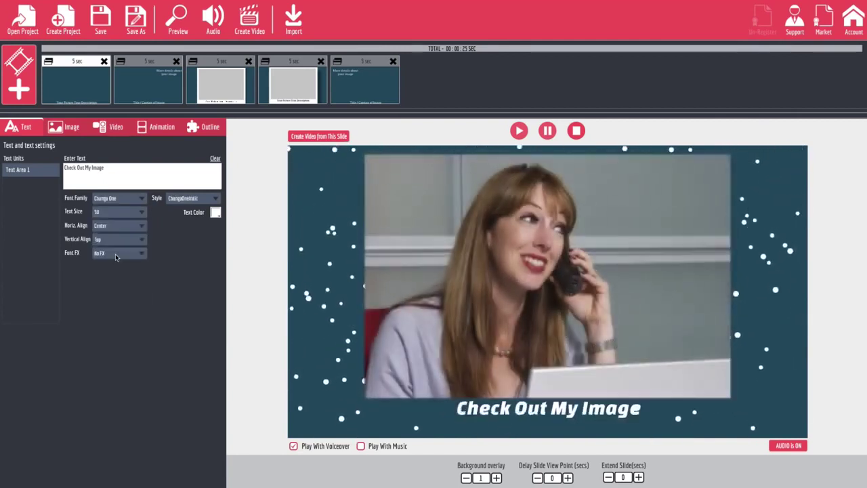
left_click(129, 198)
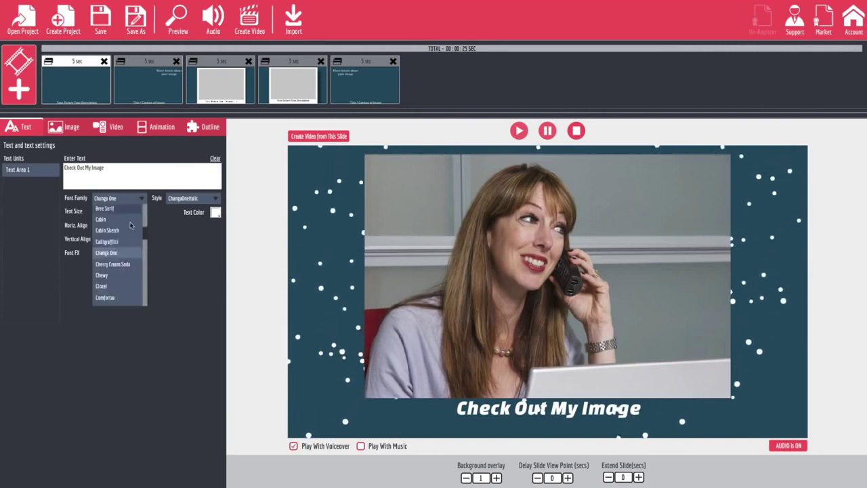
left_click(117, 286)
left_click(127, 199)
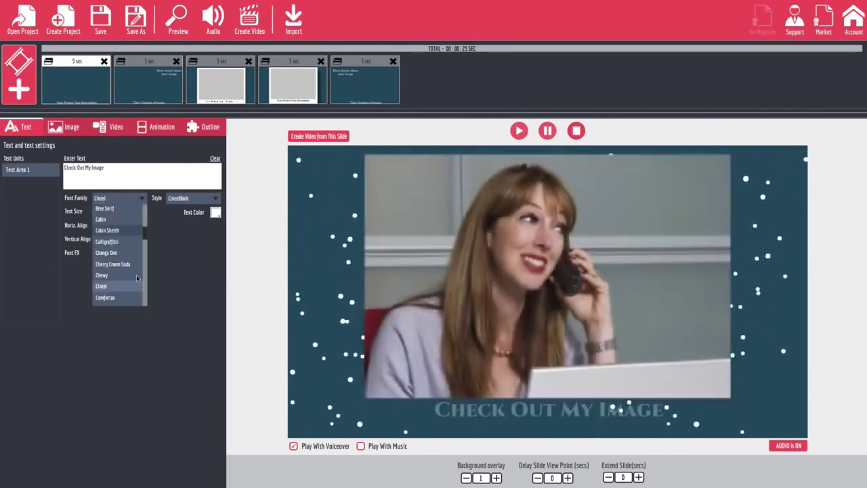
left_click(122, 297)
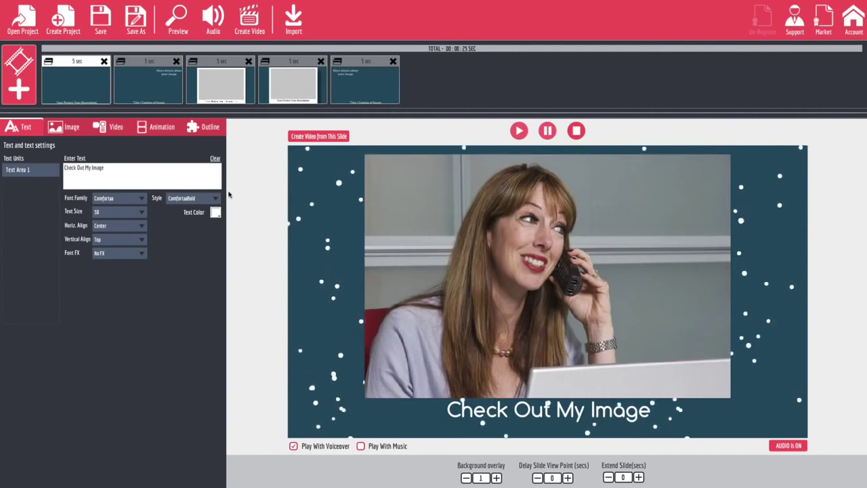
- Try the ComfortaaLight and ComfortaaRegular styles on the caption text, and return it to ComfortaaBold
left_click(193, 197)
left_click(200, 220)
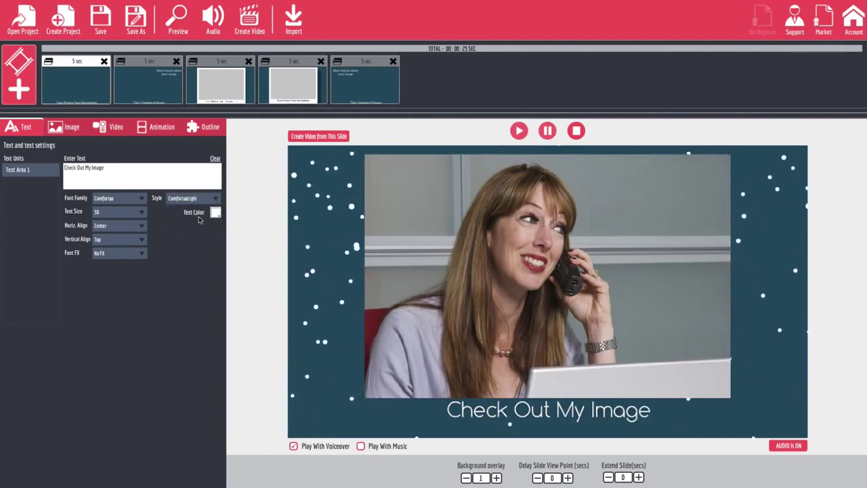
left_click(214, 198)
left_click(186, 232)
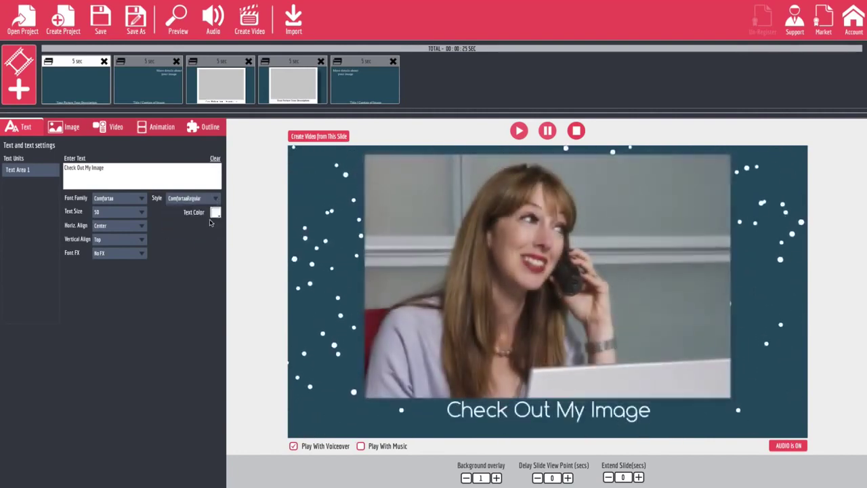
left_click(197, 198)
left_click(195, 199)
left_click(195, 198)
left_click(202, 210)
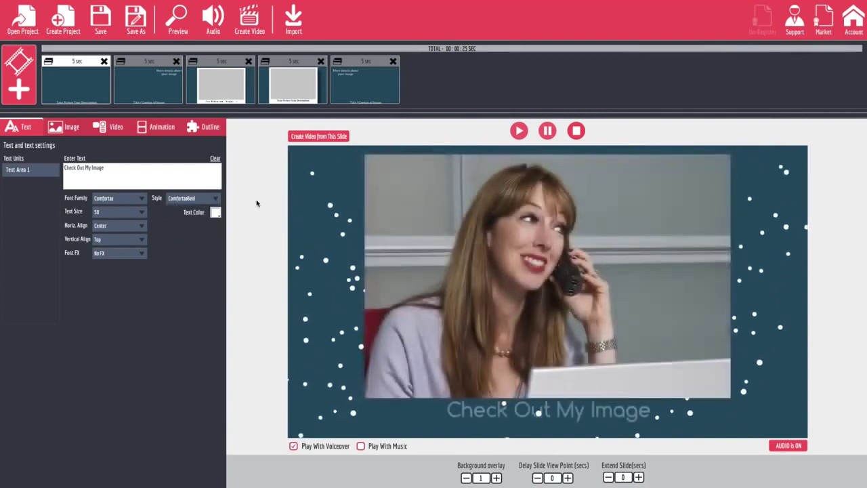
- Try the Dark Bloom, Soften Shadow and Black Clone Shift 1 font effects on the caption, and apply Black Clone Shift 2
left_click(138, 255)
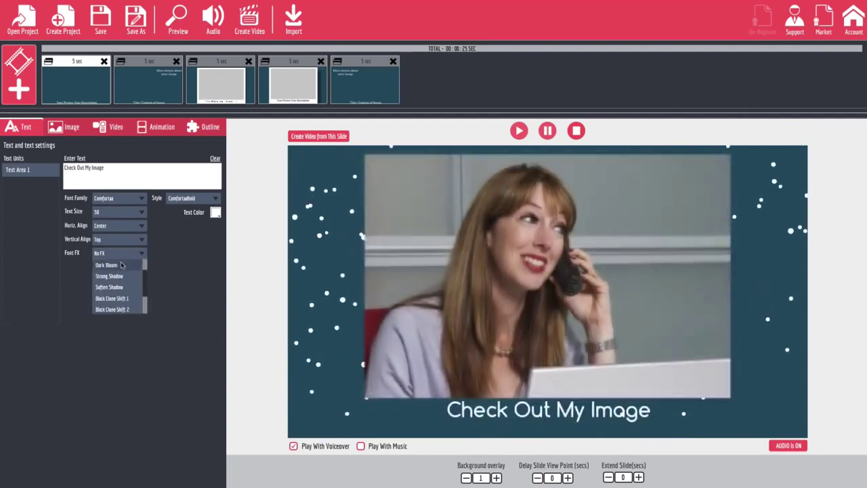
left_click(122, 265)
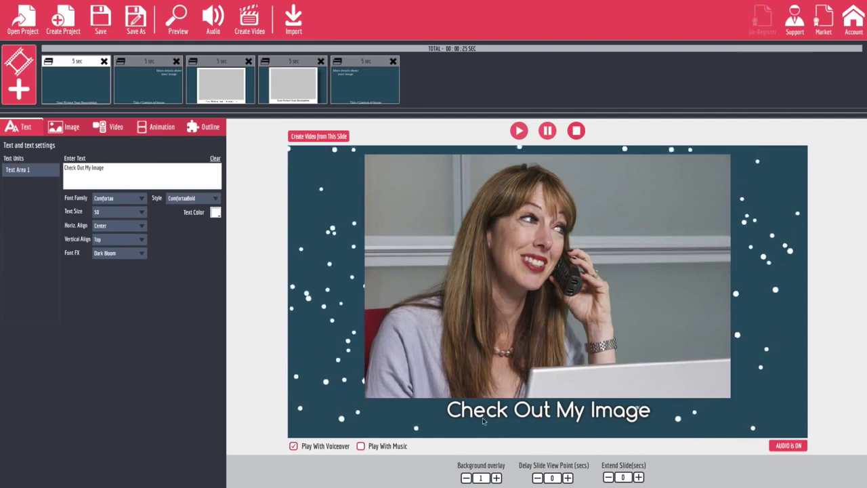
left_click(138, 254)
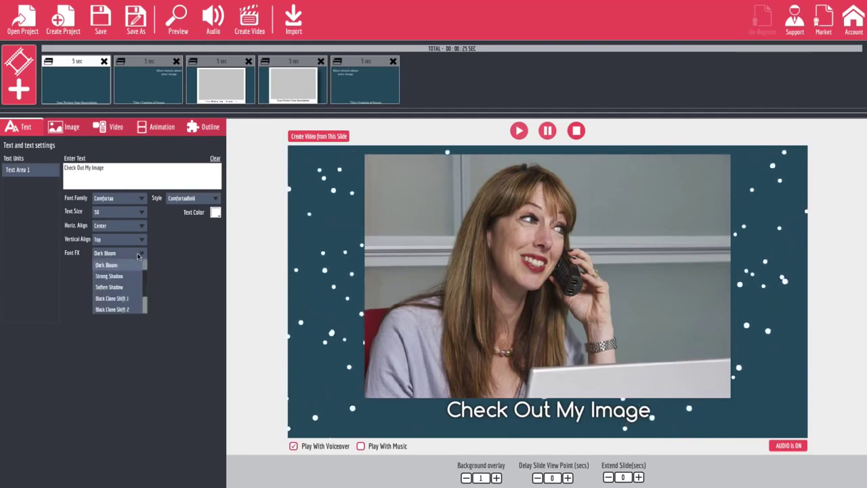
left_click(117, 286)
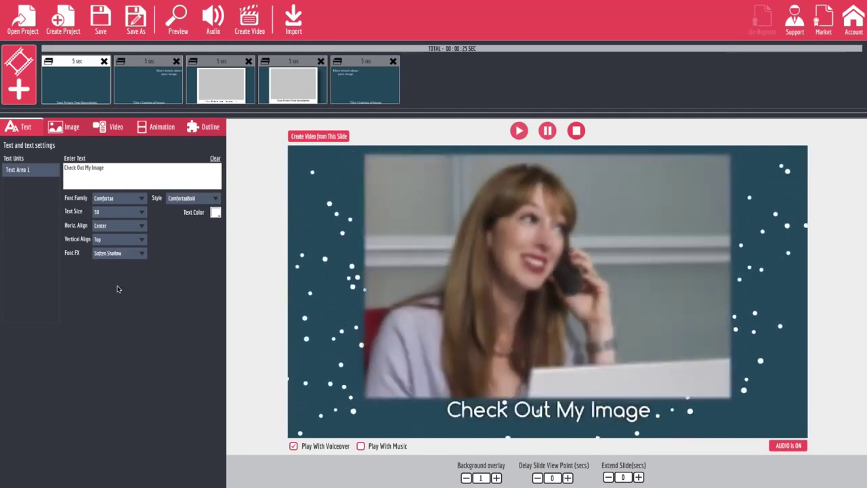
left_click(136, 255)
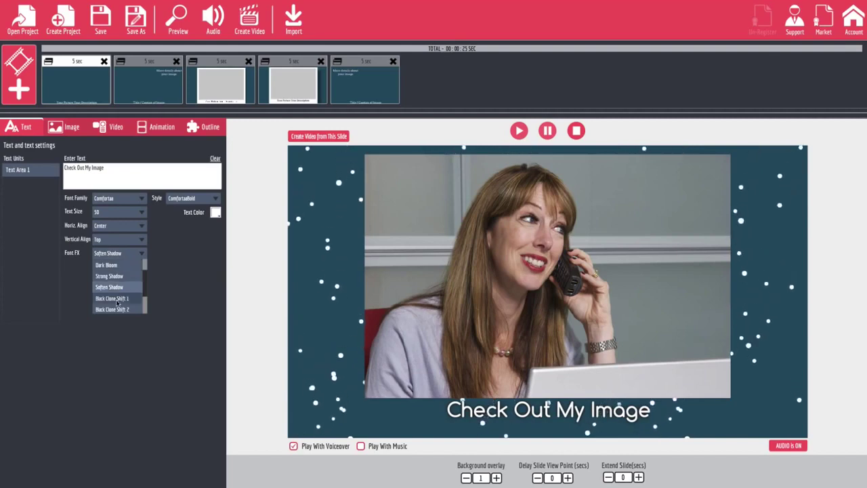
left_click(116, 299)
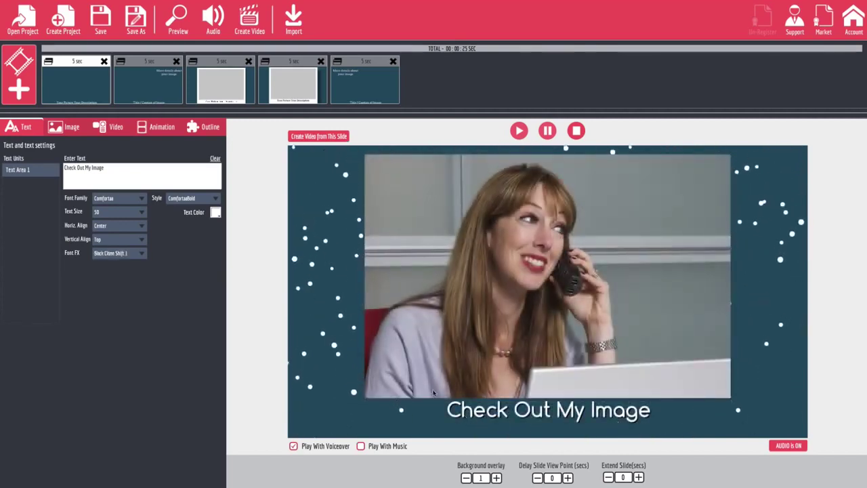
left_click(142, 253)
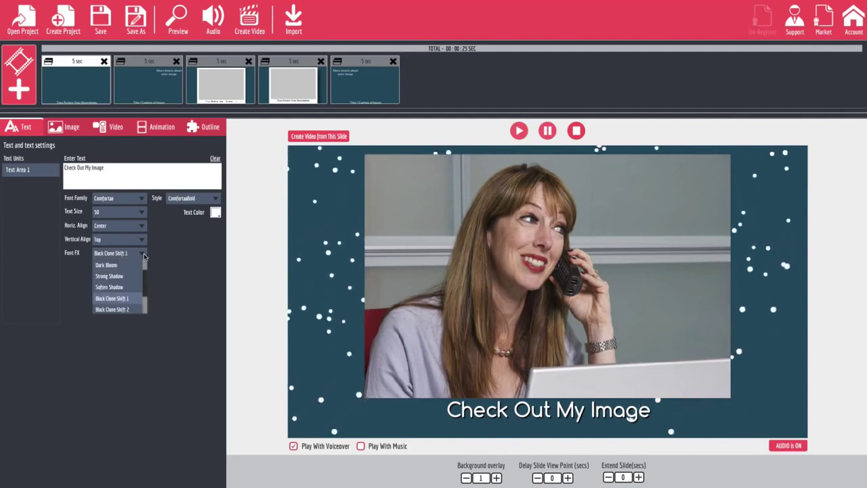
left_click(128, 310)
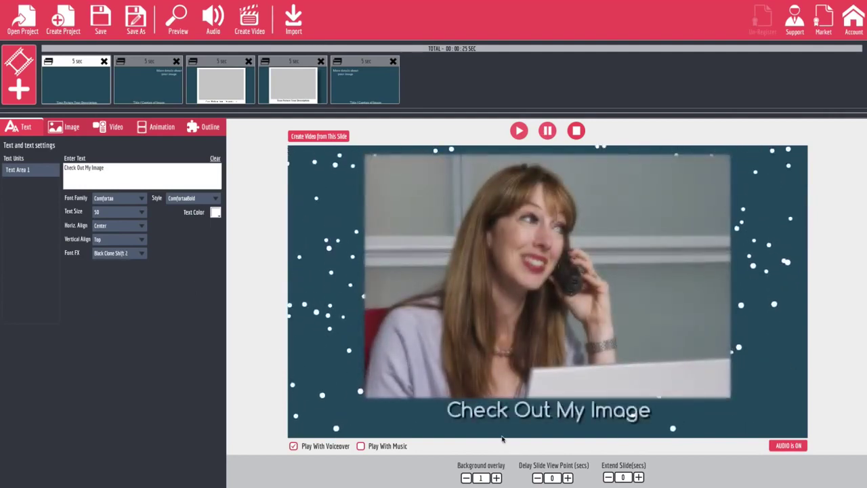
- Try the Blur font effect on the caption and switch back to Black Clone Shift 2
left_click(142, 253)
scroll(131, 278, "up", 1)
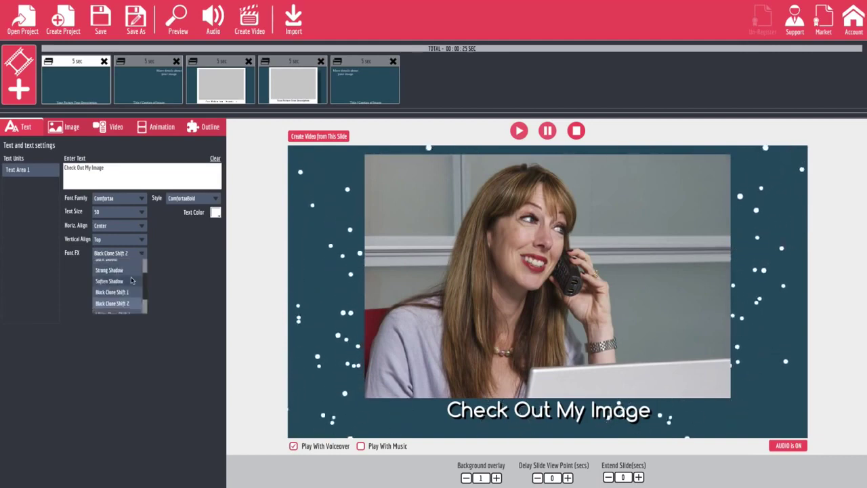
scroll(131, 276, "down", 1)
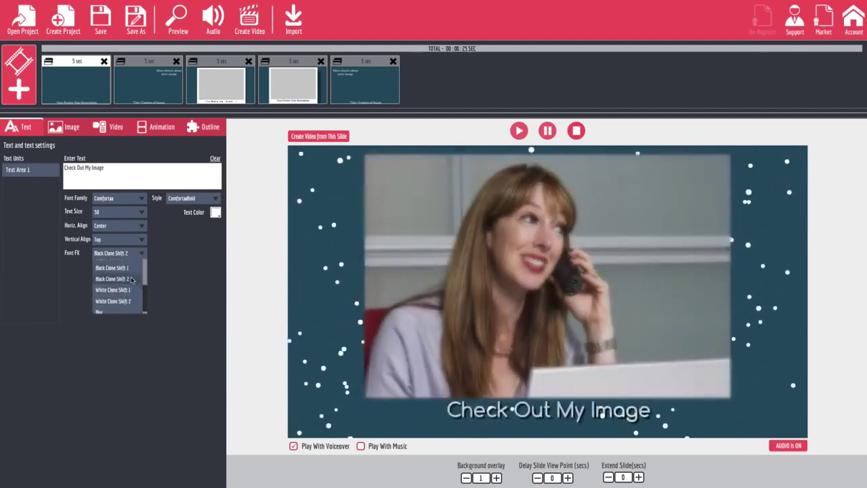
left_click(102, 309)
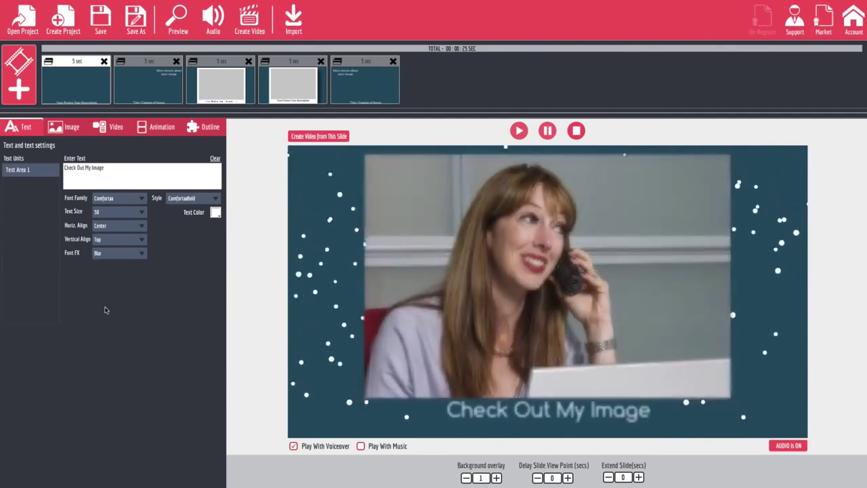
left_click(131, 256)
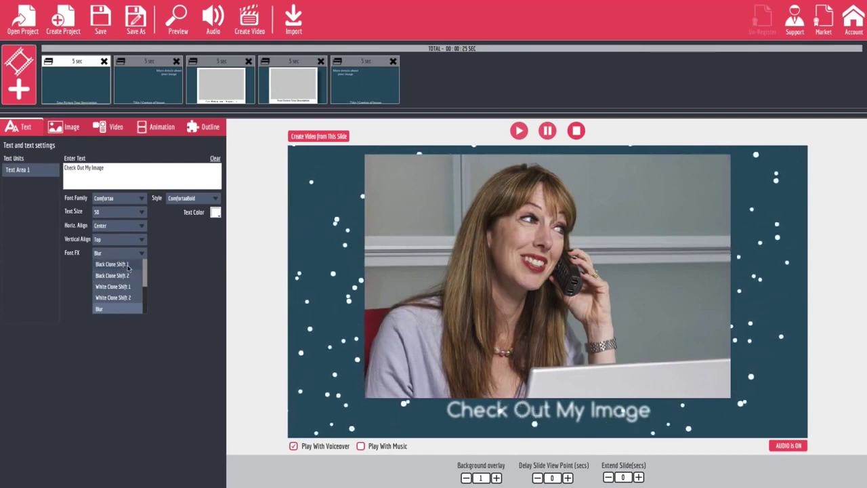
left_click(124, 276)
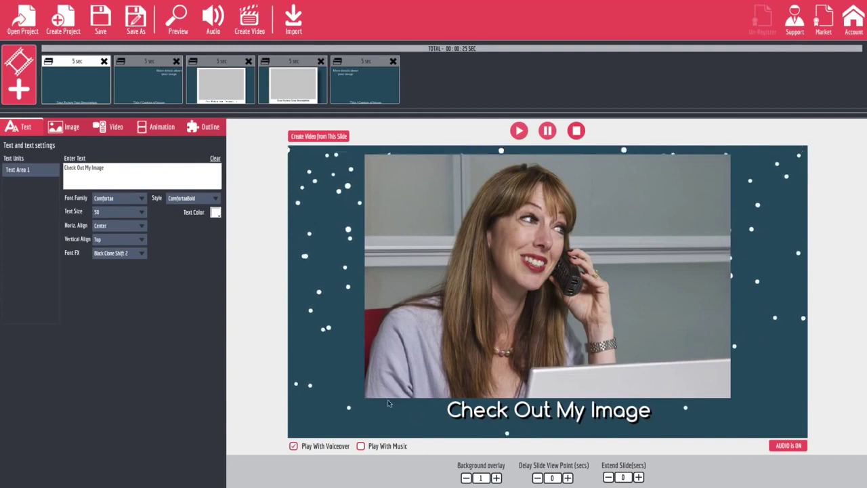
- Set the vertical alignment of the caption in Text Area 1 to Bottom
left_click(115, 238)
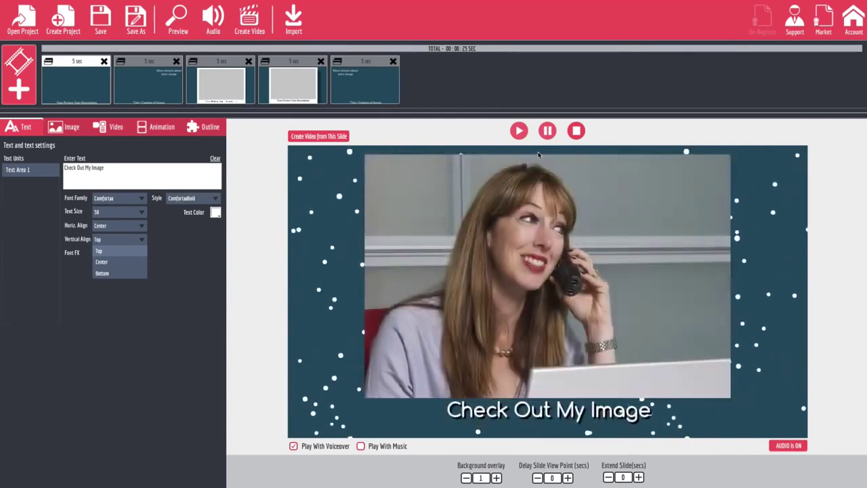
left_click(122, 252)
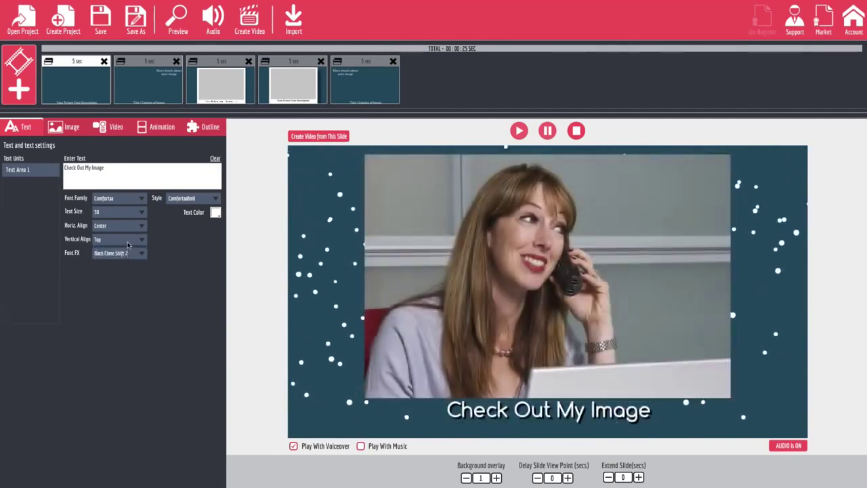
left_click(118, 239)
left_click(119, 273)
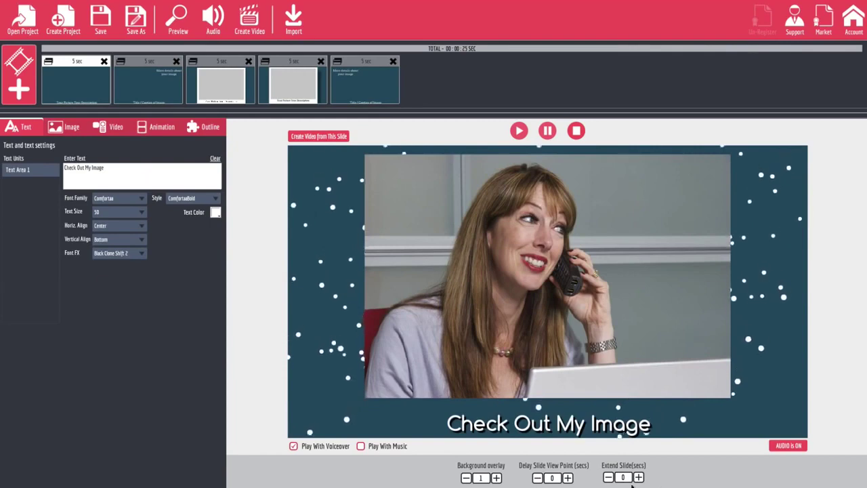
- Choose a horizontal alignment for the caption in Text Area 1
left_click(123, 226)
left_click(121, 237)
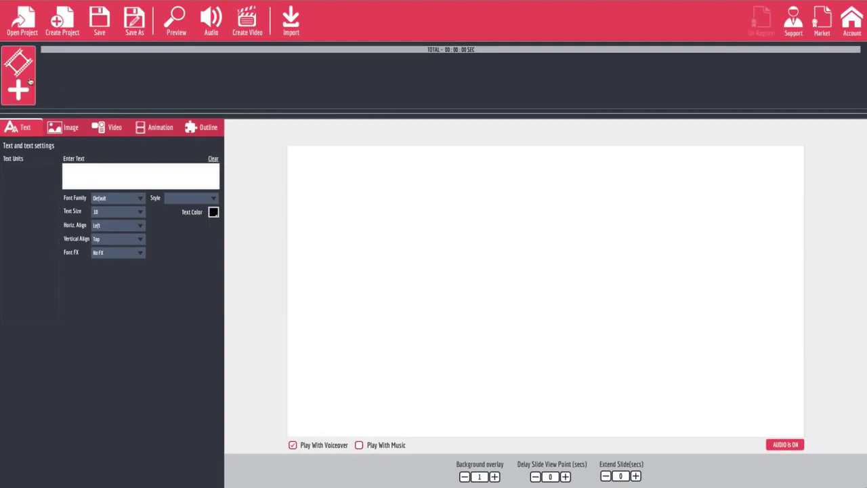
- Create a new sketch scene containing the default text and preview its drawing animation
left_click(27, 82)
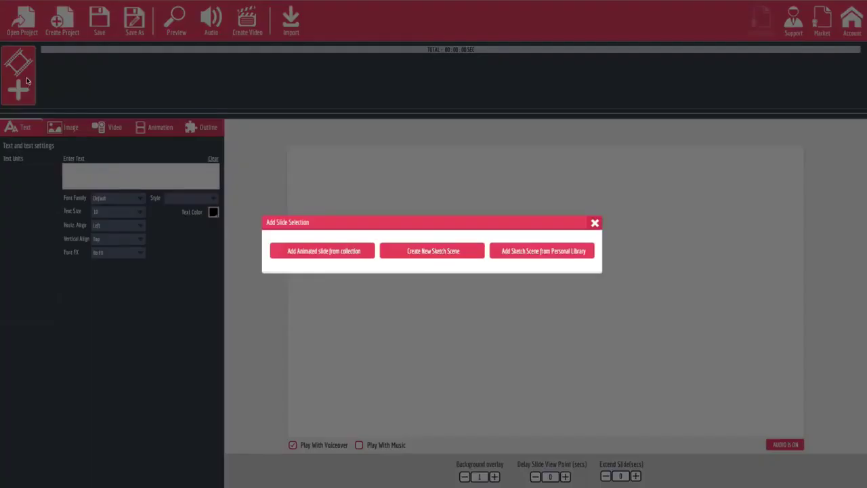
left_click(440, 257)
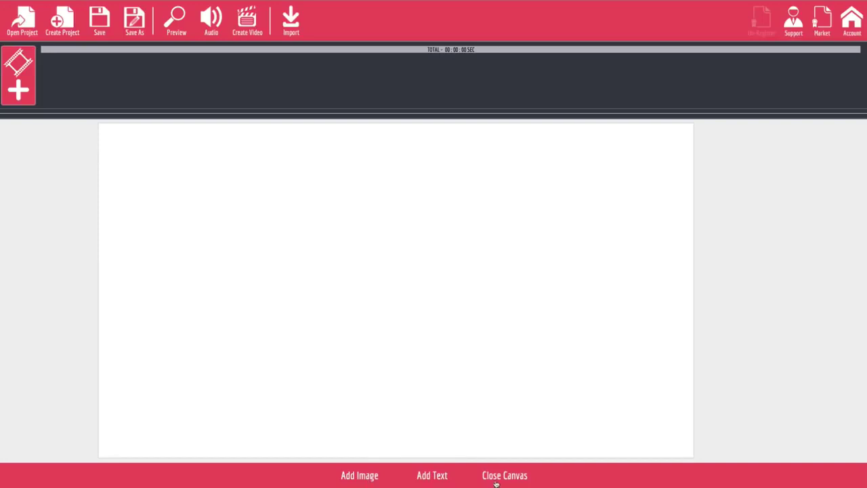
left_click(430, 477)
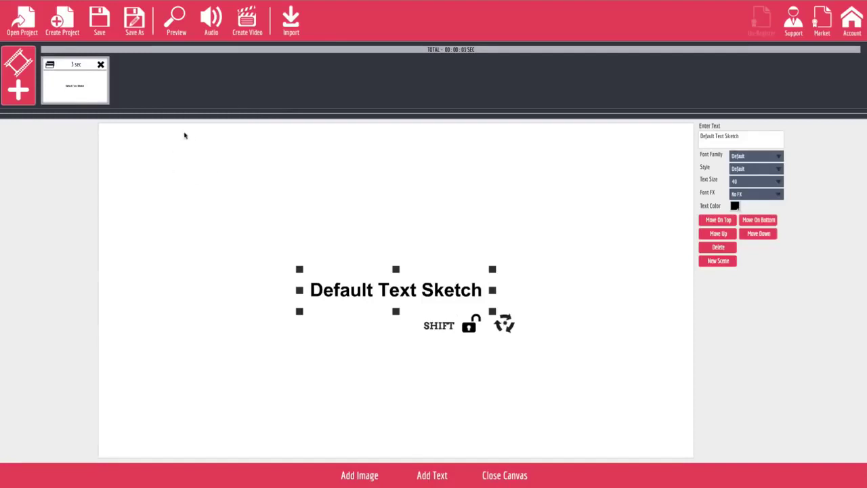
left_click(176, 20)
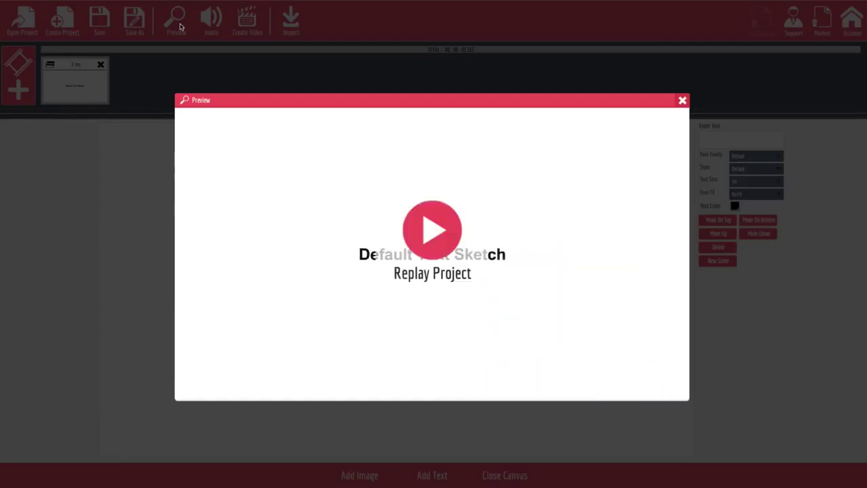
left_click(682, 101)
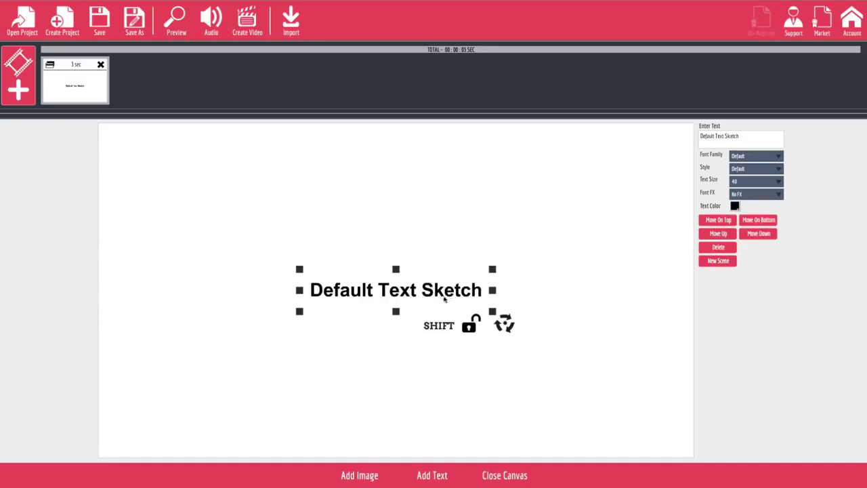
- Enlarge the text across the lower canvas and add the diagonal up-pointing arrow from the arrows2 sketch folder
left_click_drag(492, 312, 477, 385)
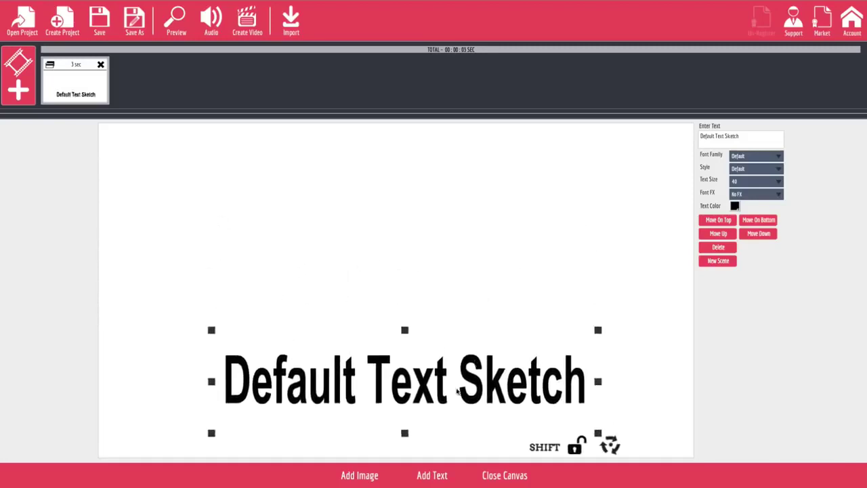
left_click(359, 474)
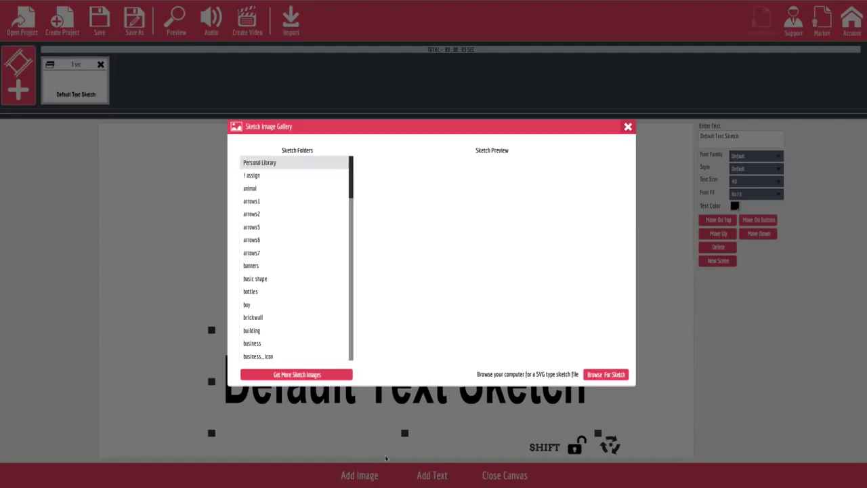
left_click(283, 215)
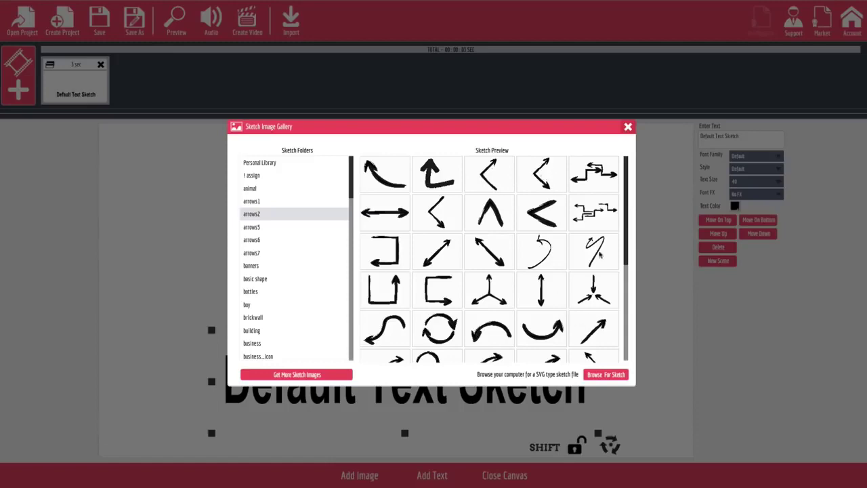
left_click(596, 328)
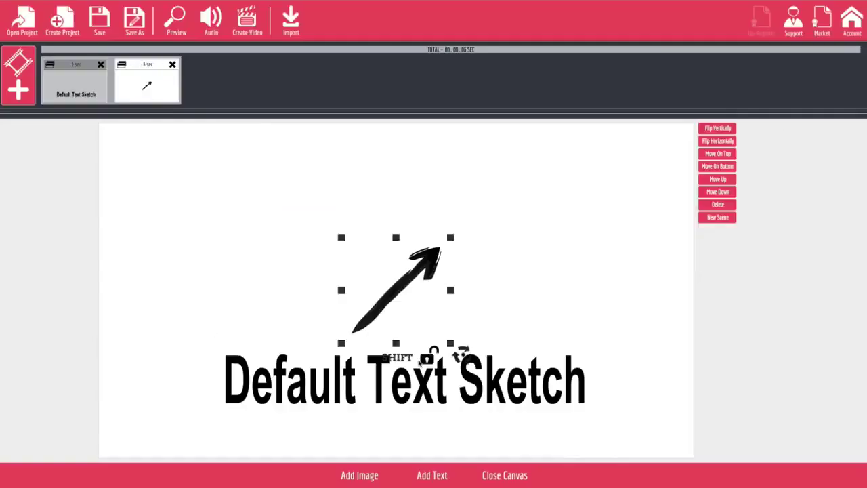
- Move the text to the upper part of the canvas and place the arrow below the word Default
left_click_drag(483, 383, 489, 182)
left_click_drag(447, 260, 329, 231)
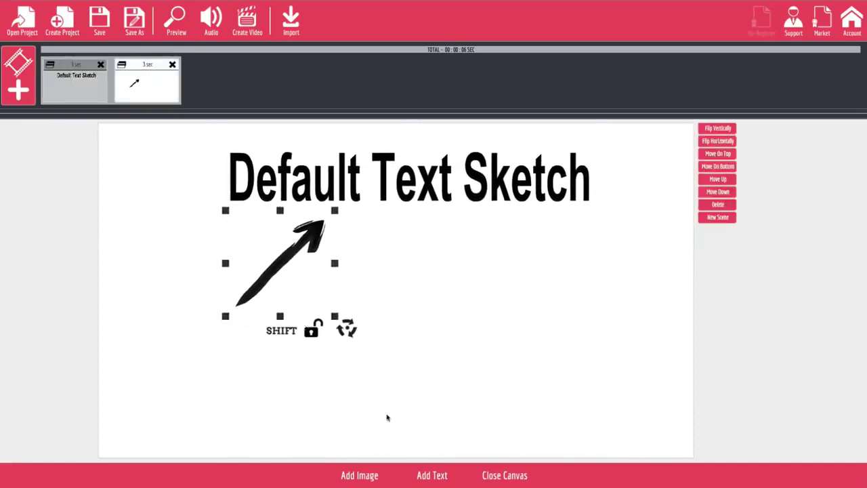
- Add the TEAM cycle sketch from the career folder in the canvas's lower right area and preview the whole sketch
left_click(372, 478)
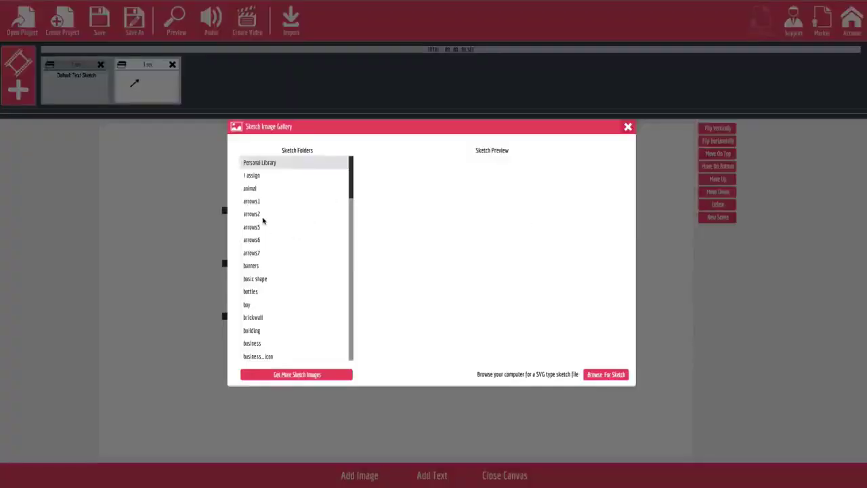
scroll(291, 332, "down", 3)
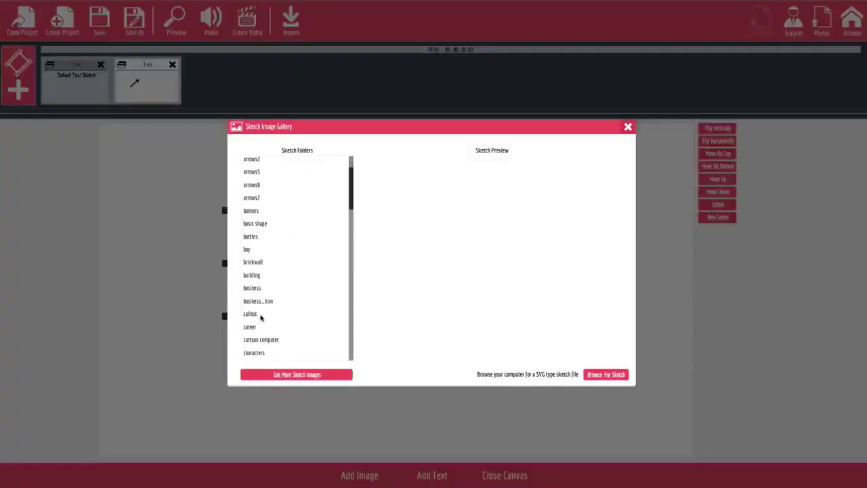
left_click(261, 328)
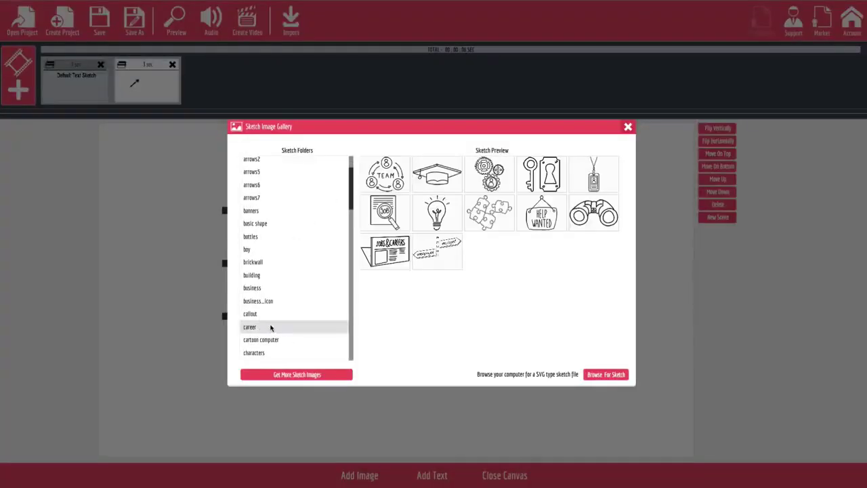
left_click(384, 180)
left_click_drag(410, 275, 561, 304)
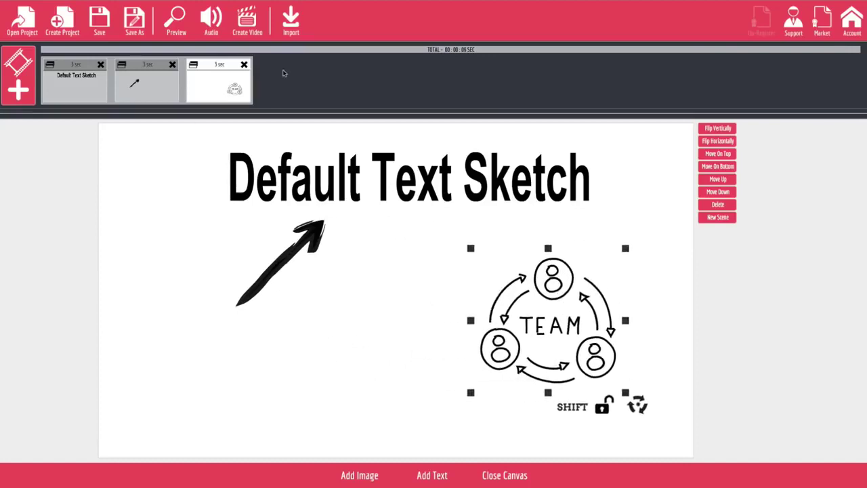
left_click(174, 23)
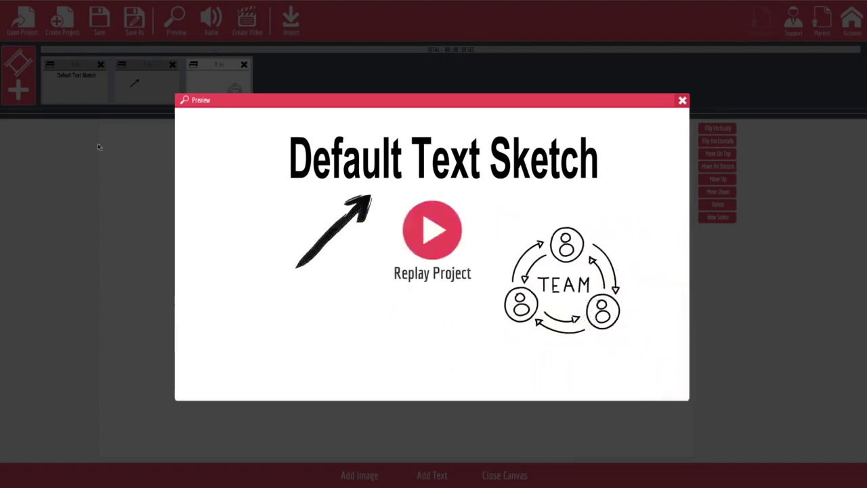
left_click(682, 100)
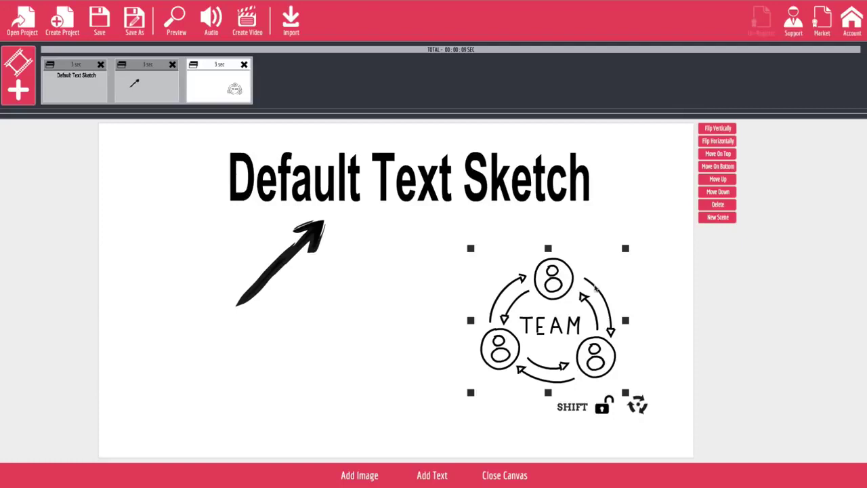
- Set the font family of the Default Text Sketch text to Alegreya
left_click(358, 192)
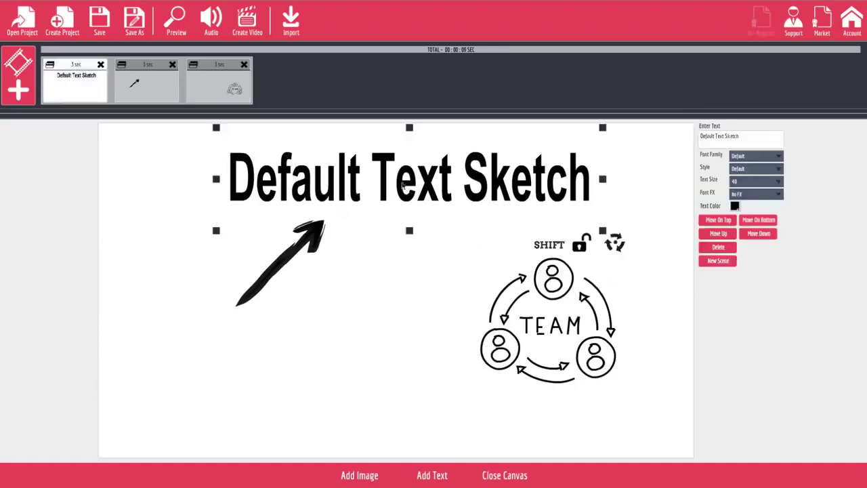
left_click(765, 159)
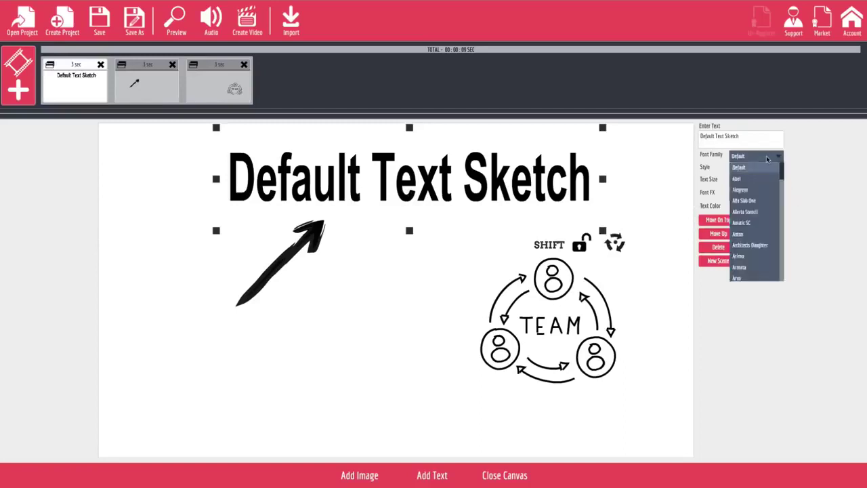
left_click(745, 190)
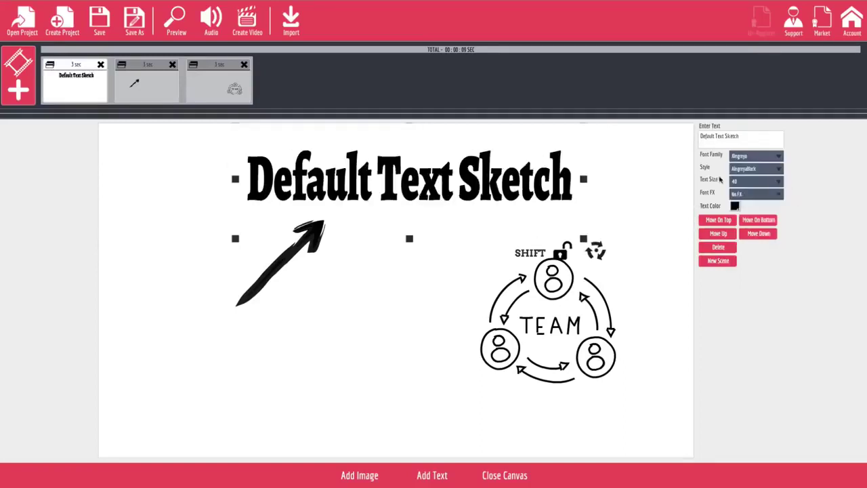
- Try the Dark Bloom, Light Bloom, Soften Shadow and Black Clone Shift 2 effects on the text, and return it to No FX
left_click(745, 194)
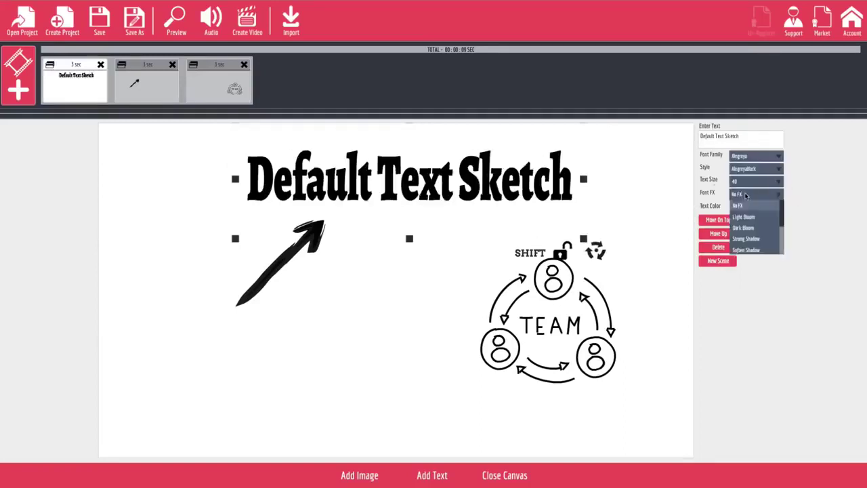
left_click(749, 228)
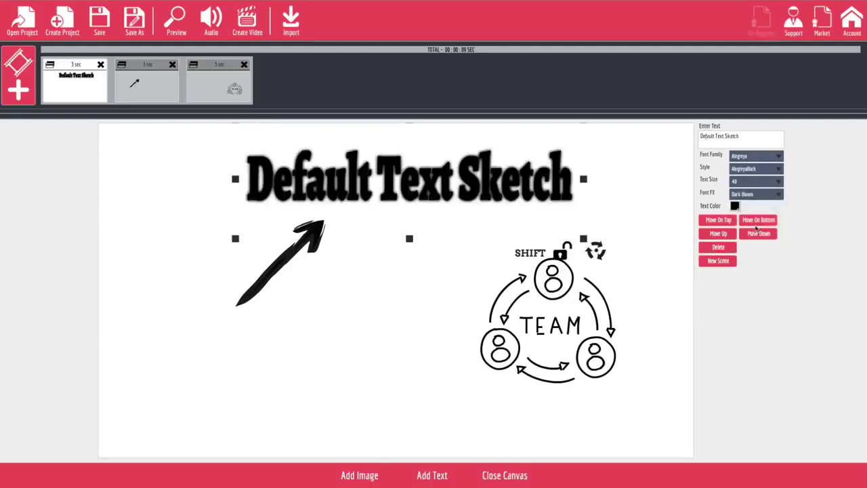
left_click(758, 194)
left_click(752, 218)
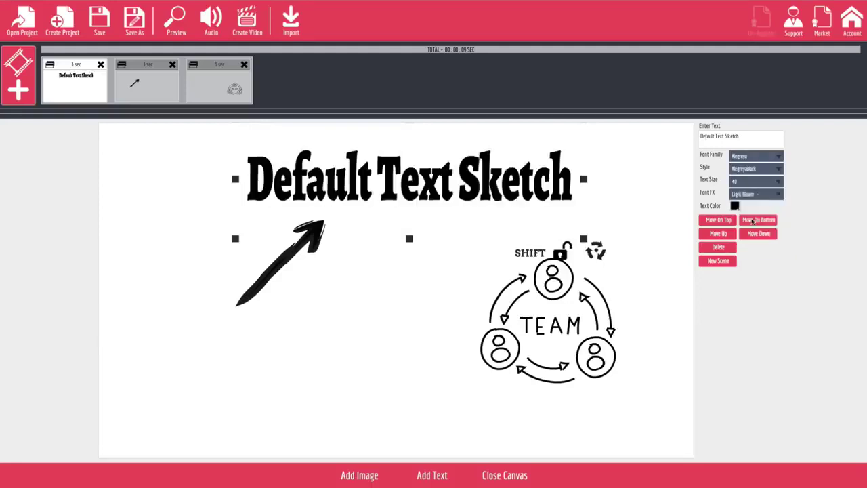
left_click(756, 196)
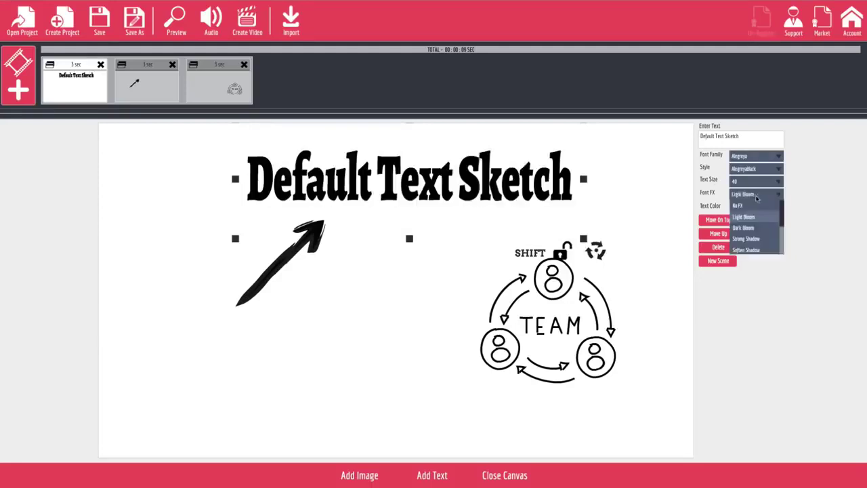
left_click(757, 250)
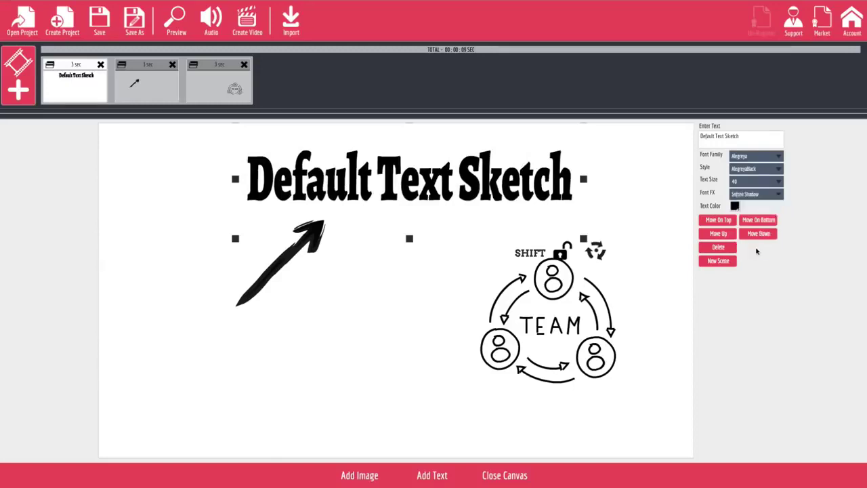
left_click(757, 194)
scroll(755, 241, "down", 3)
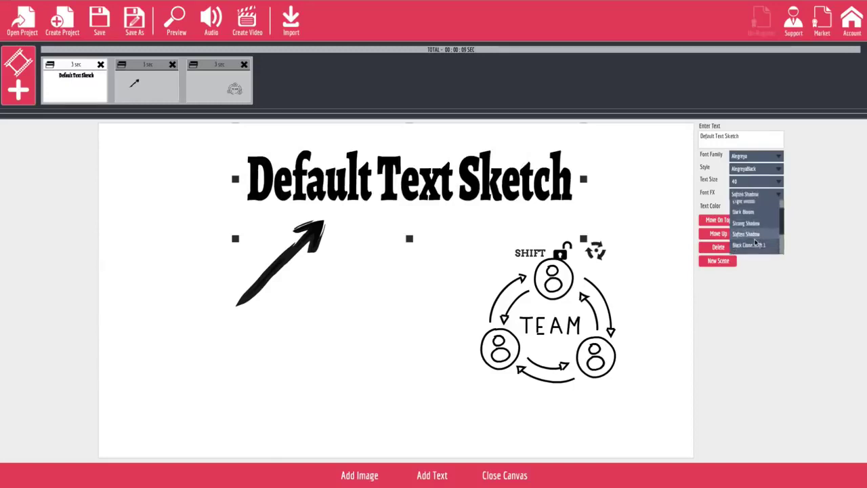
scroll(756, 245, "down", 1)
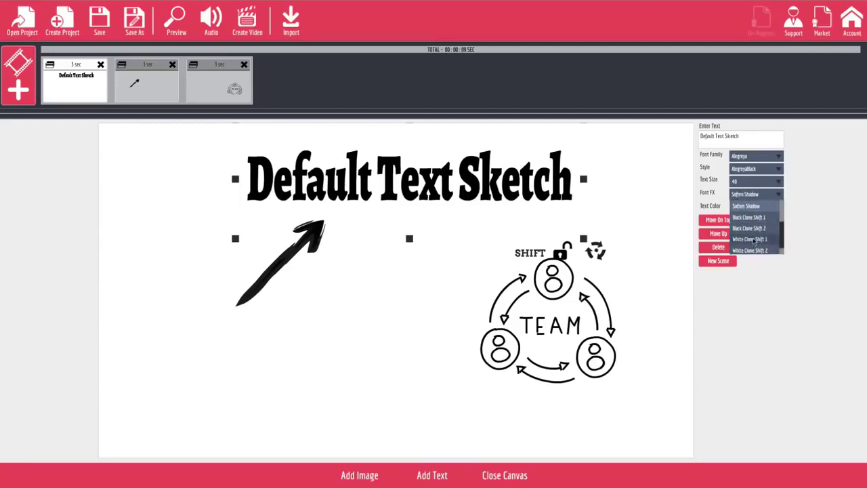
left_click(754, 229)
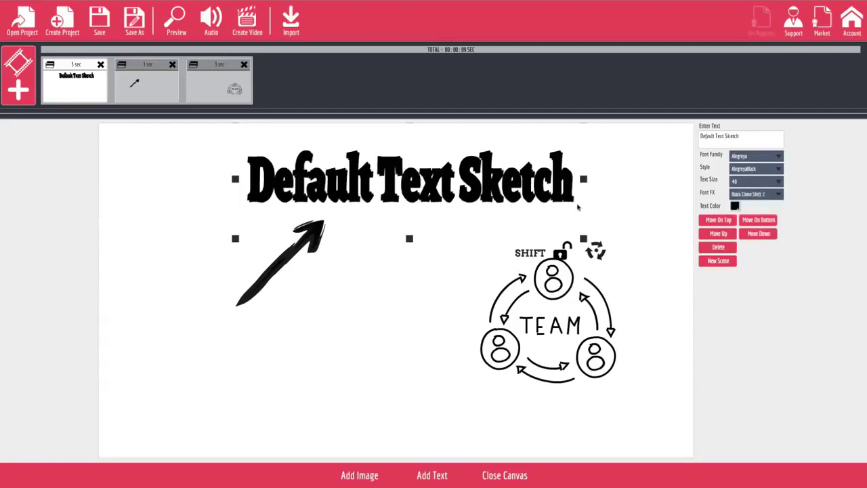
left_click(781, 195)
scroll(752, 217, "up", 2)
left_click(749, 210)
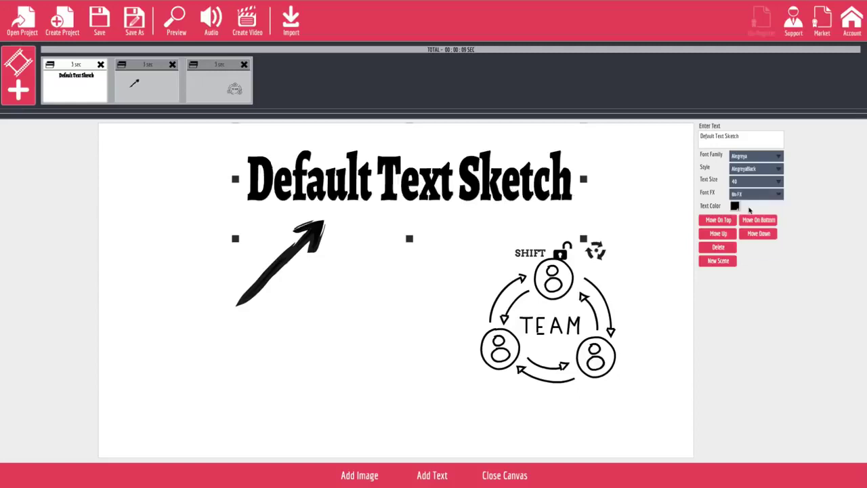
- Set the text's font style to AlegreyaBlackItalic, keeping text size 40
left_click(755, 182)
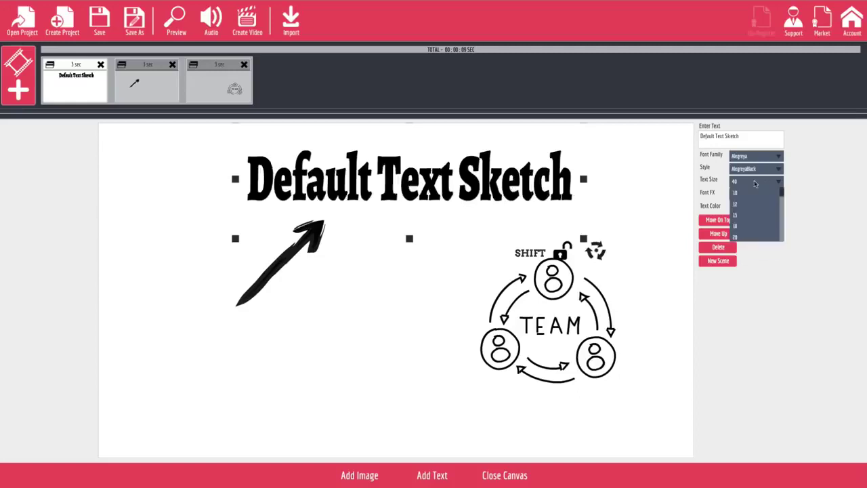
left_click(749, 179)
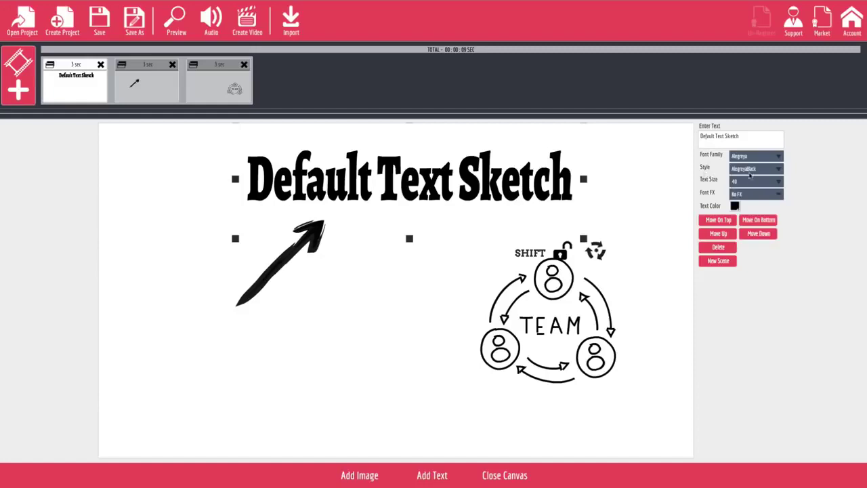
left_click(755, 170)
left_click(758, 196)
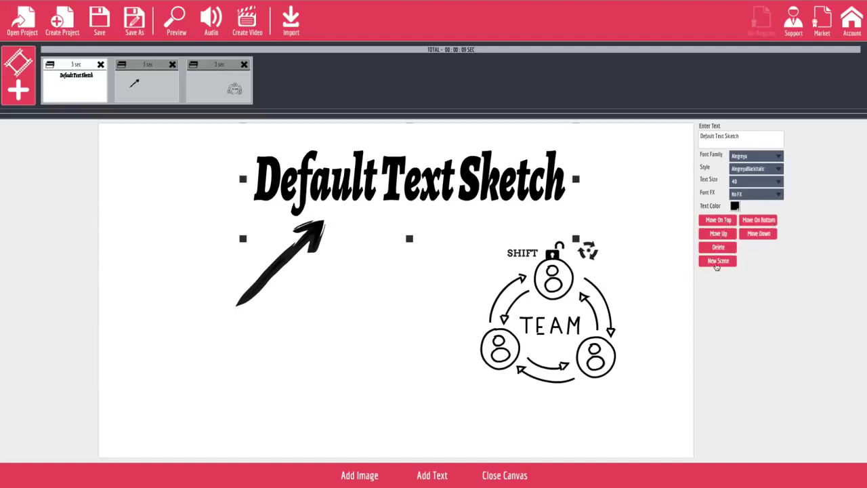
- Try flipping the arrow sketch vertically and horizontally
left_click(305, 252)
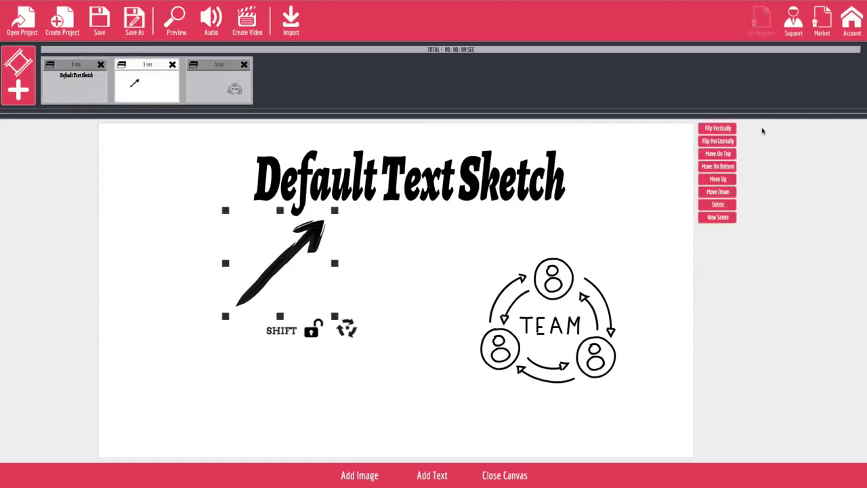
left_click(723, 129)
left_click(730, 143)
- Move the TEAM sketch slightly up and to the left on the canvas
left_click(582, 309)
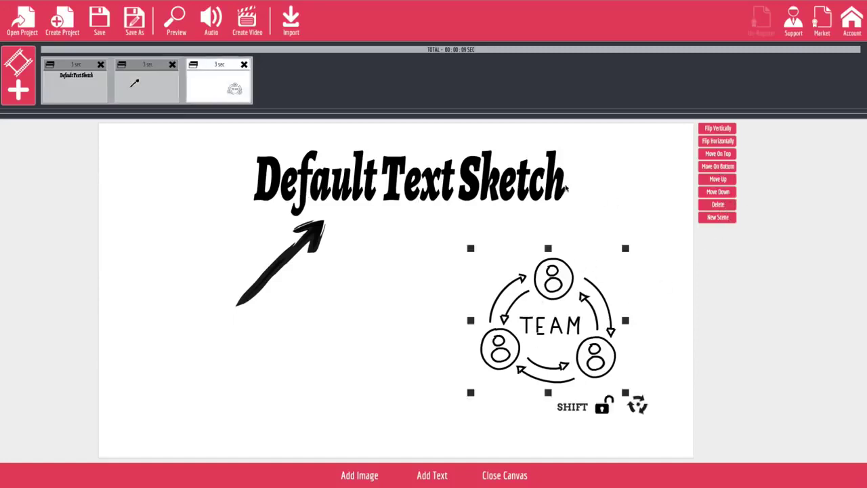
mouse_move(533, 301)
left_mouse_down()
mouse_move(479, 281)
mouse_move(530, 286)
mouse_move(516, 275)
mouse_move(523, 297)
left_mouse_up()
left_click(671, 396)
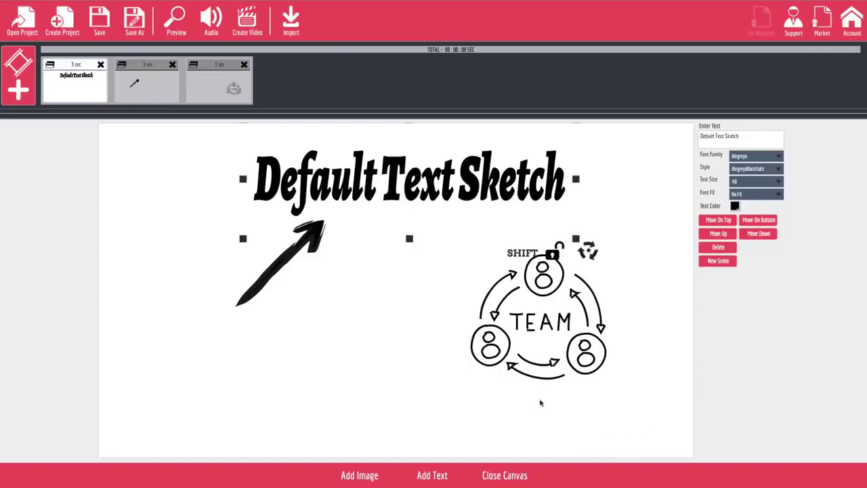
- Close the canvas and preview the drawing animations of the text, arrow and TEAM slides
left_click(505, 476)
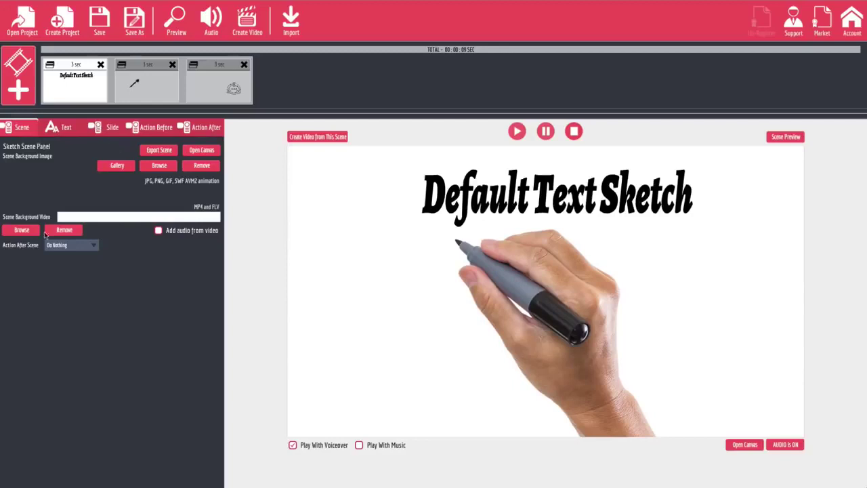
left_click(128, 98)
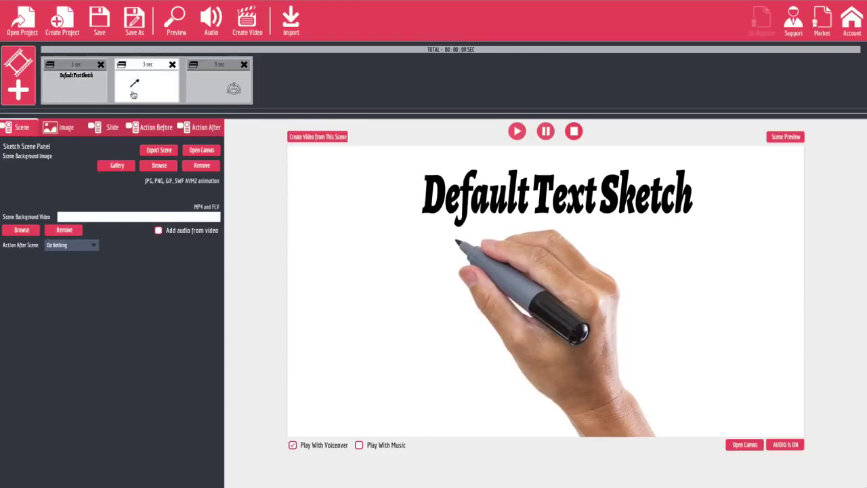
left_click(220, 91)
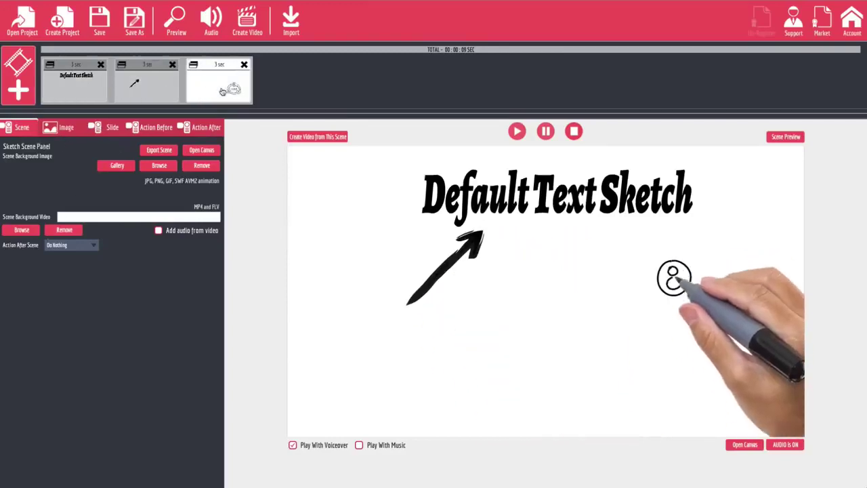
left_click(86, 89)
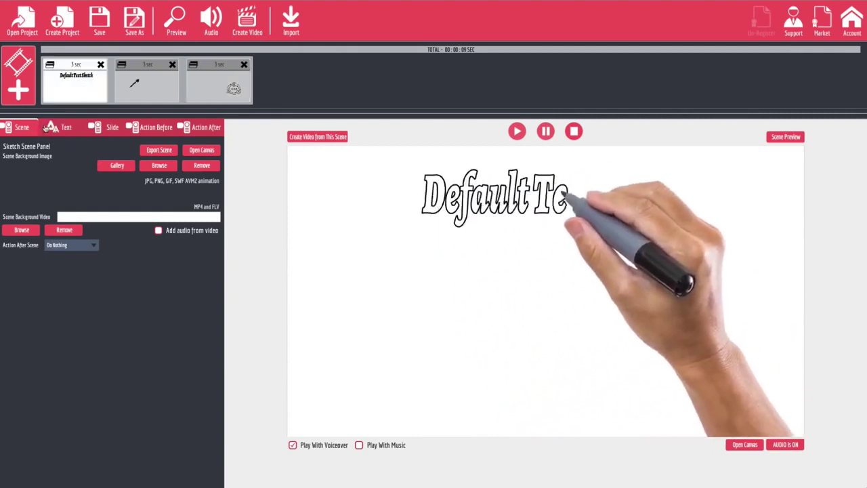
left_click(145, 84)
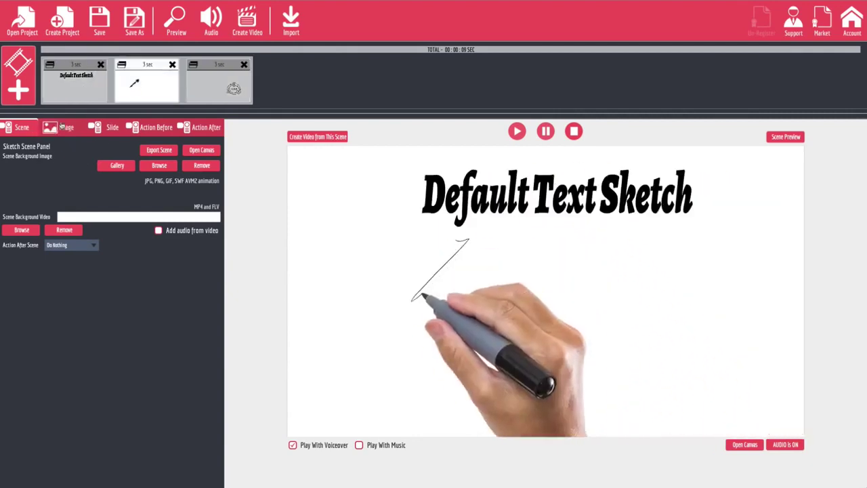
- Try the Free Auto Insurance Quotes MP4 as the scene's background video, preview the arrow and TEAM slides over it, and remove it
left_click(95, 94)
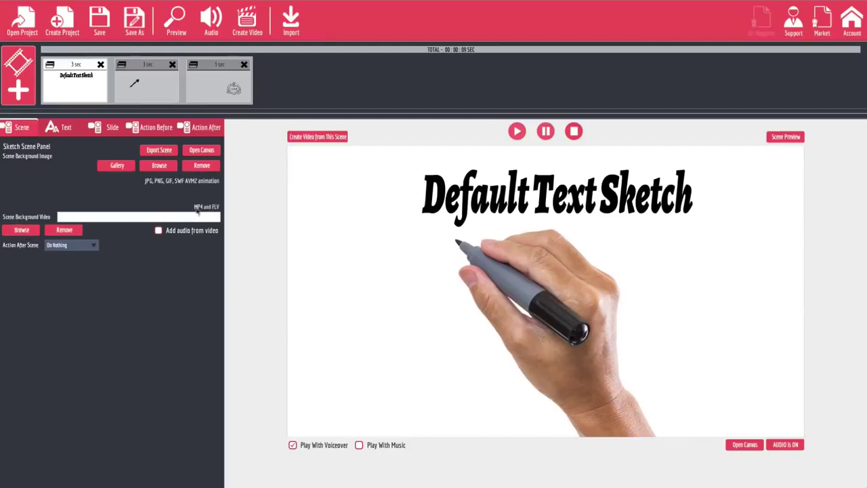
left_click(21, 231)
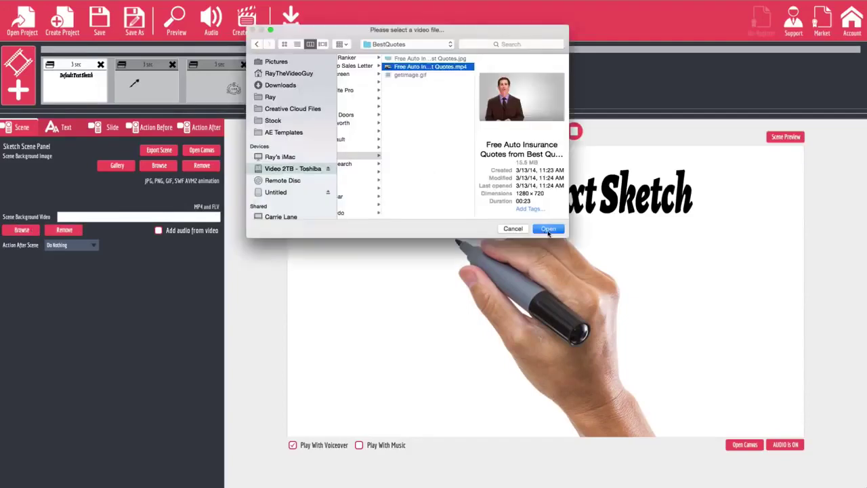
left_click(548, 229)
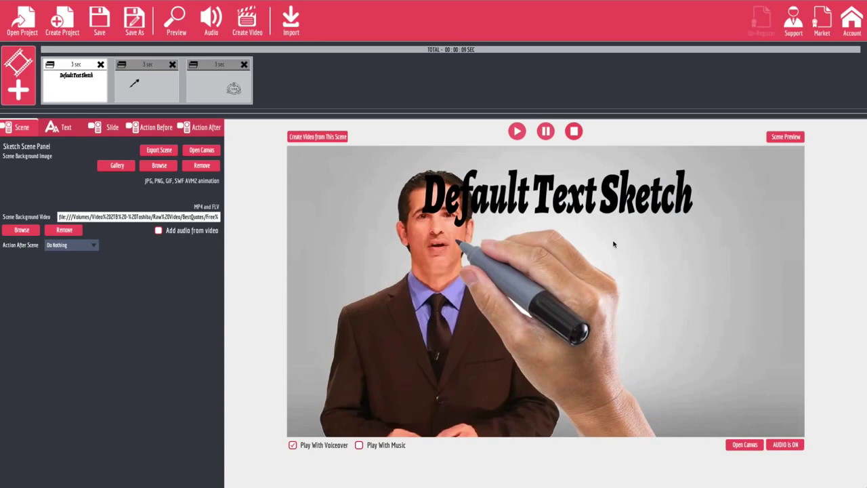
left_click(154, 92)
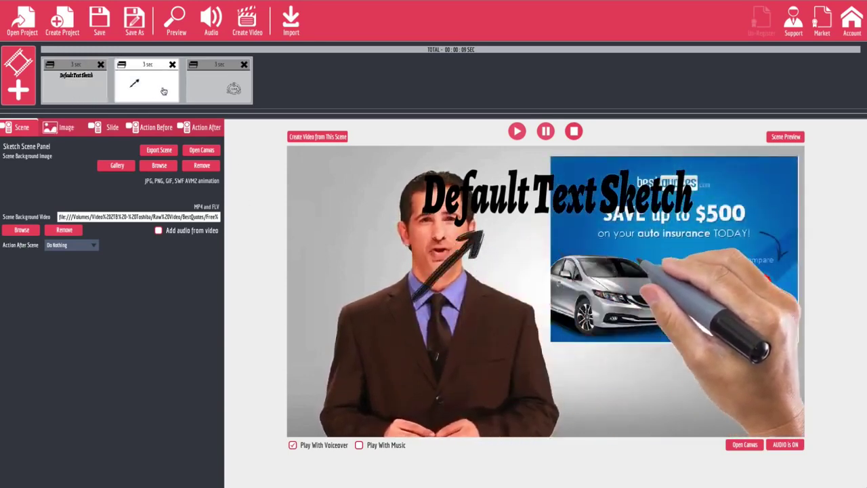
left_click(196, 78)
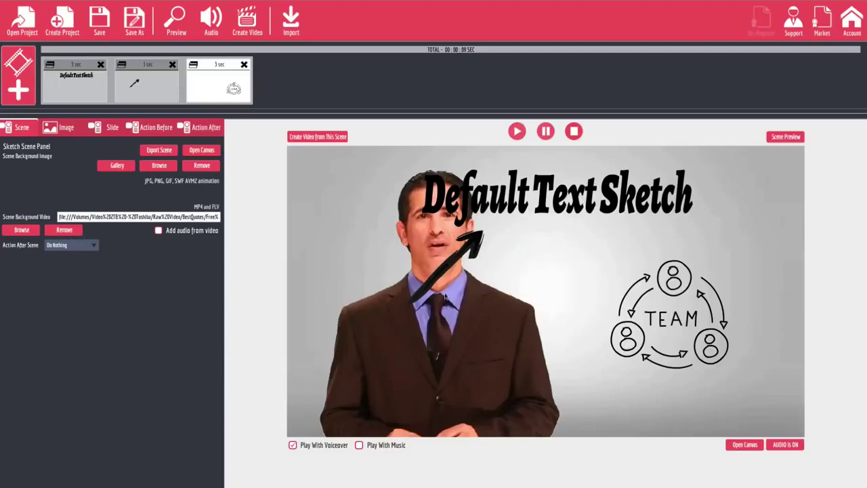
left_click(76, 231)
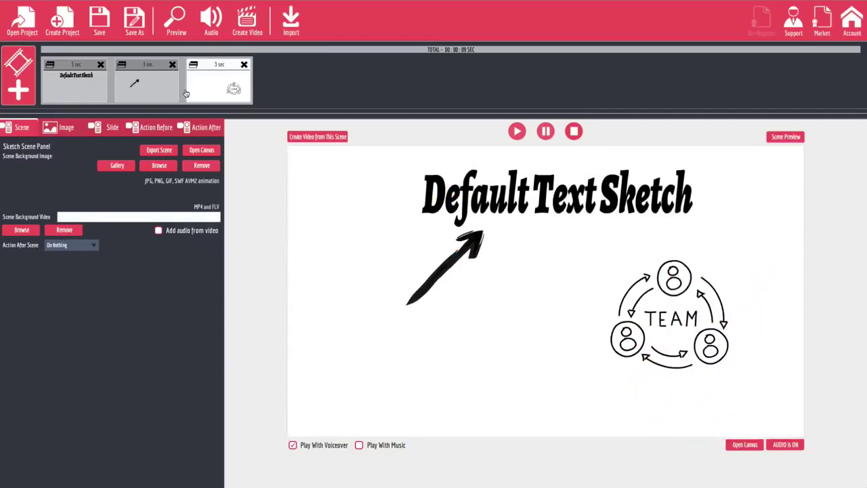
- Try vertical and horizontal flips on the arrow slide's image, and restore its original orientation
left_click(133, 90)
left_click(61, 130)
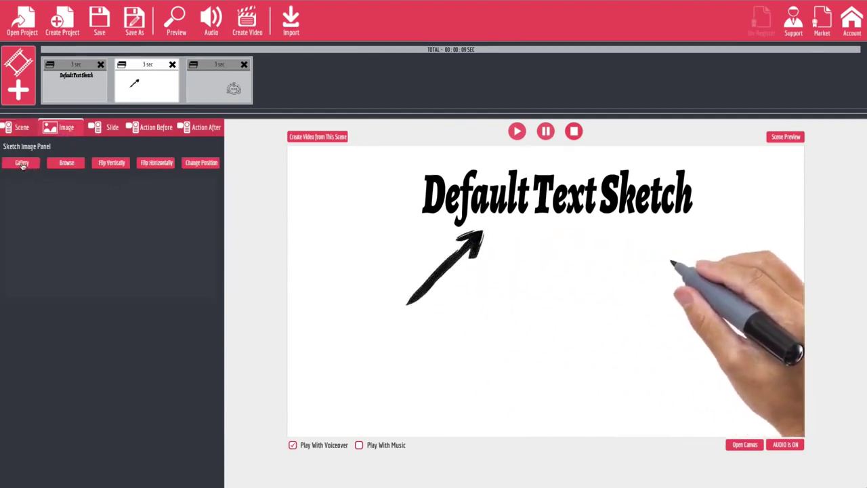
left_click(116, 165)
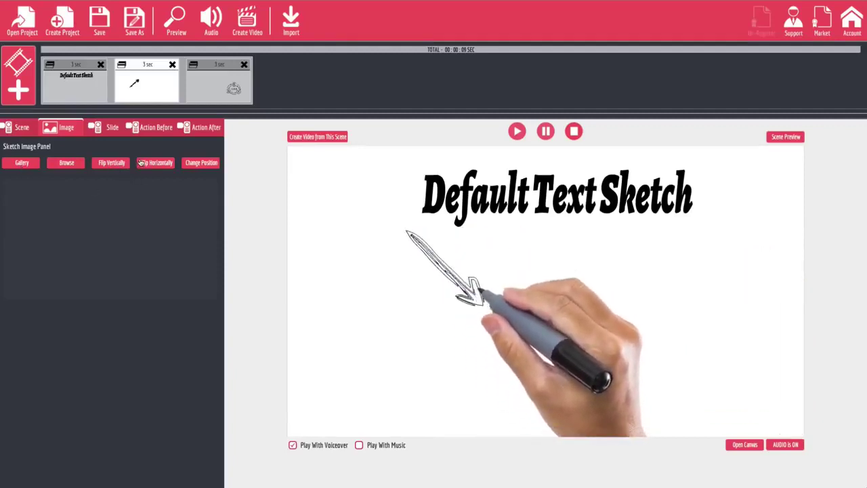
left_click(145, 165)
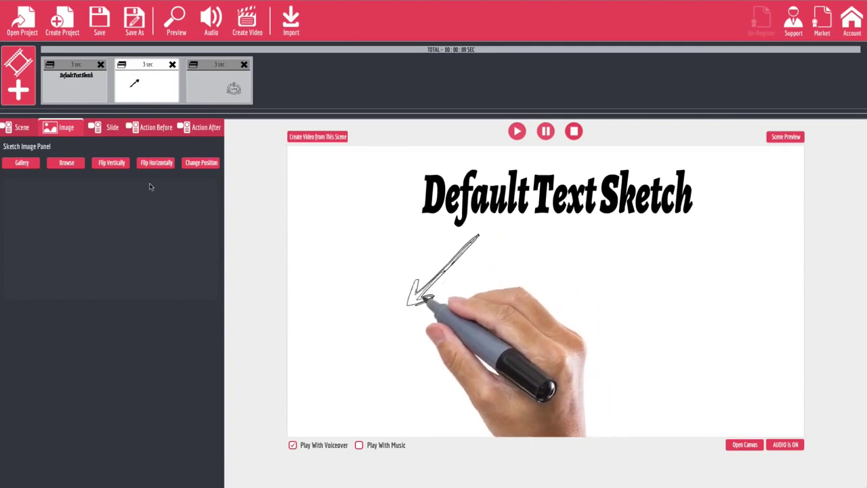
left_click(113, 165)
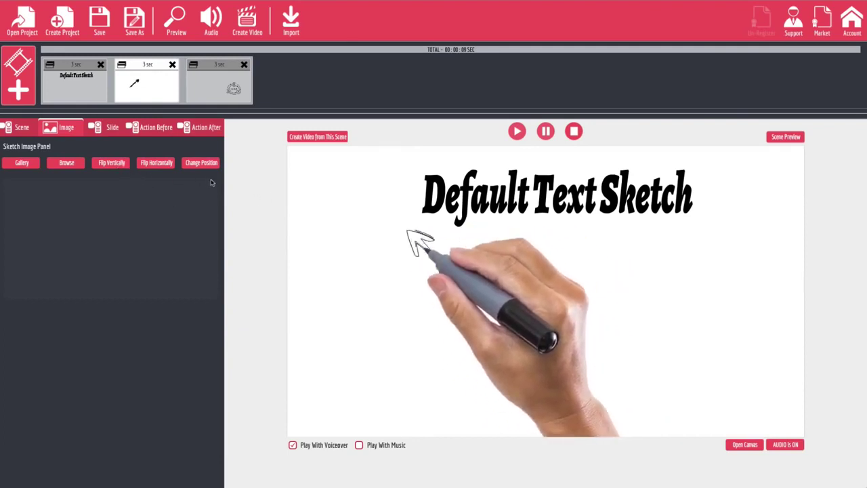
left_click(157, 163)
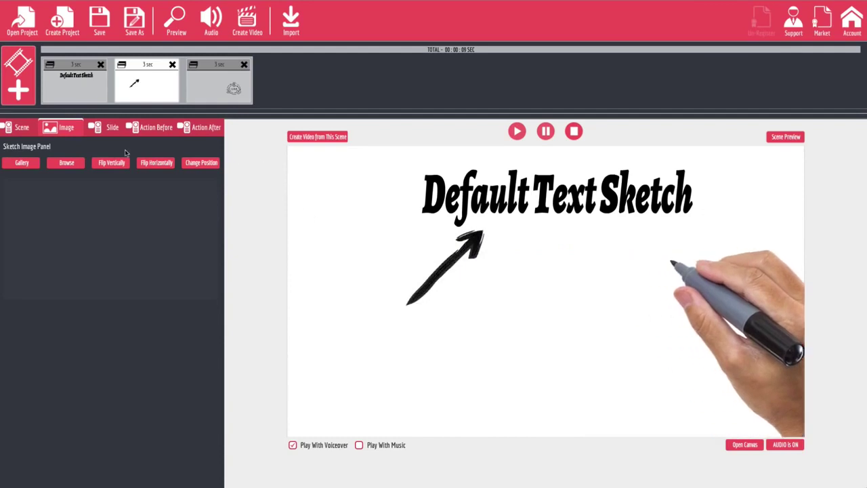
left_click(113, 129)
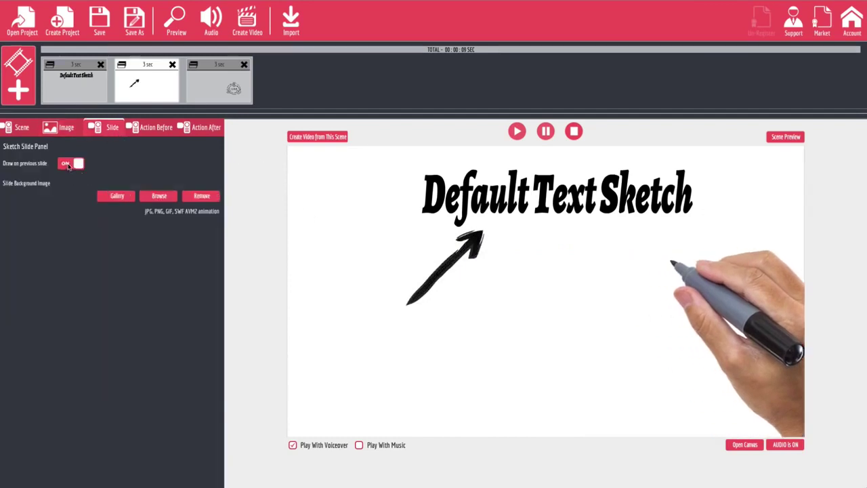
left_click(148, 130)
left_click(206, 133)
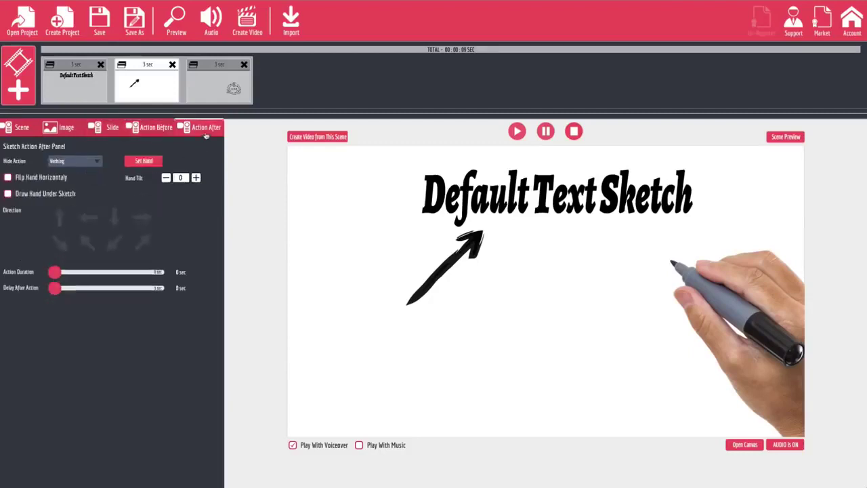
- Overwrite the arrow slide's sketch line color with bright green
left_click(158, 129)
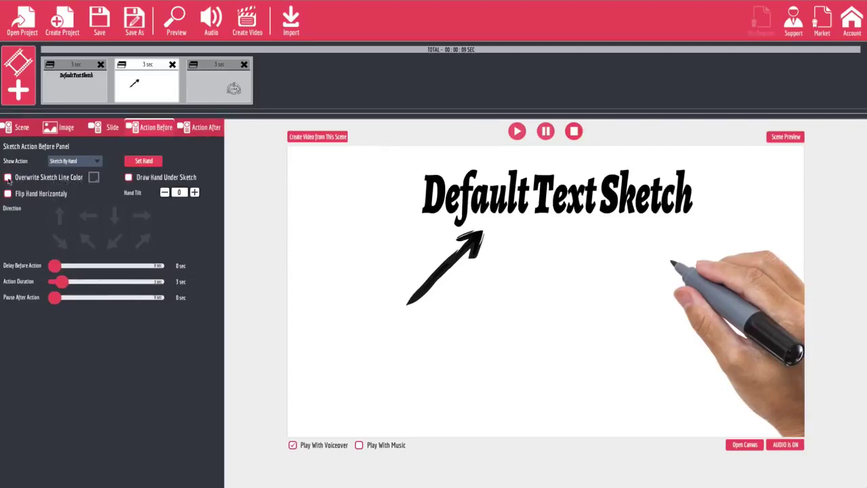
left_click(9, 178)
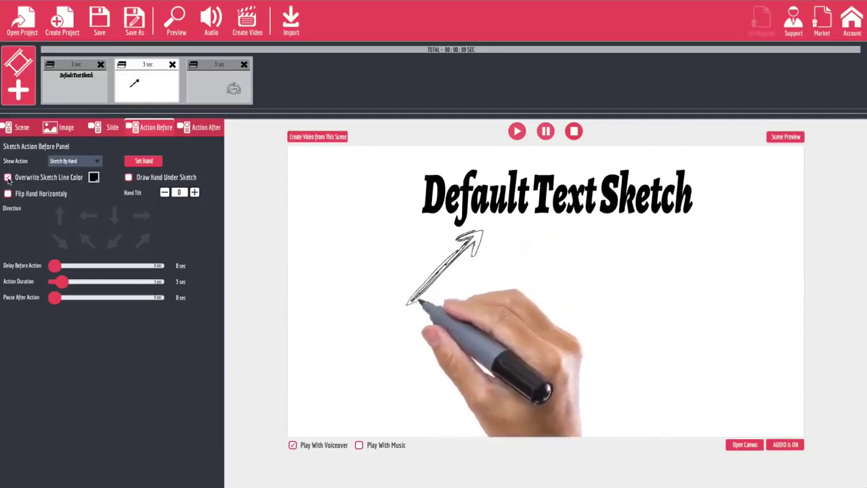
left_click(94, 177)
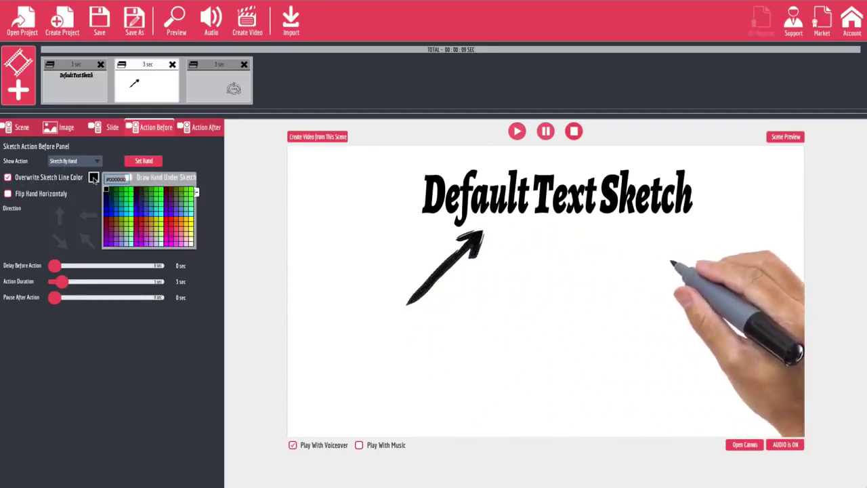
left_click(152, 197)
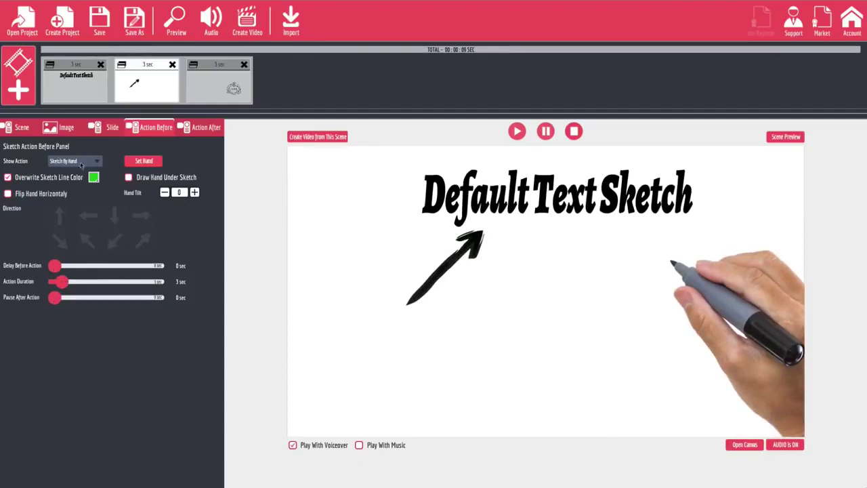
- Try the Sketch, Fade In, Fly In and Fly In By Hand show actions on the arrow slide
left_click(97, 162)
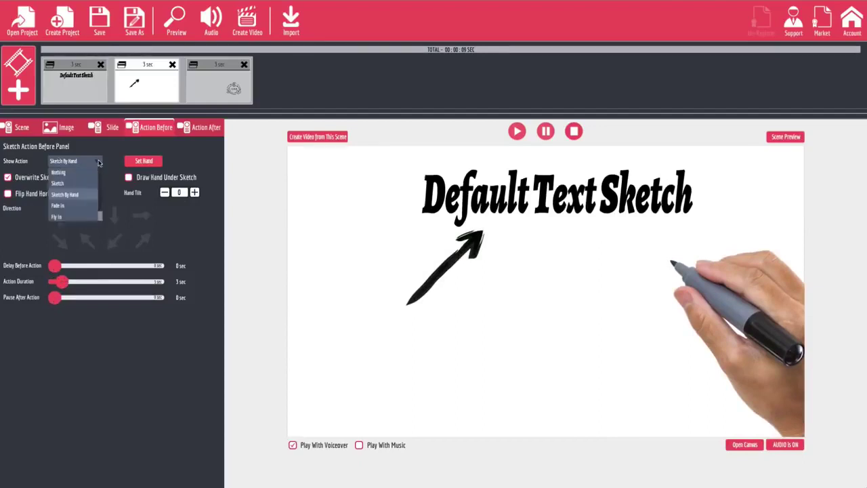
left_click(62, 182)
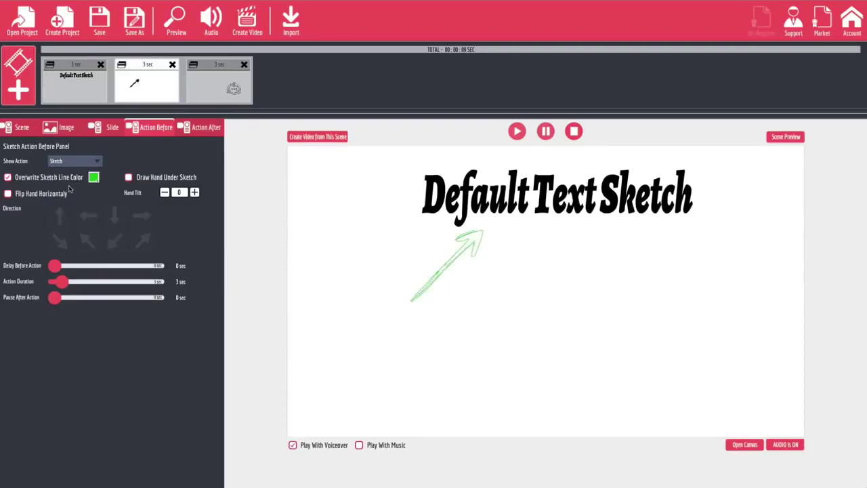
left_click(76, 161)
left_click(69, 209)
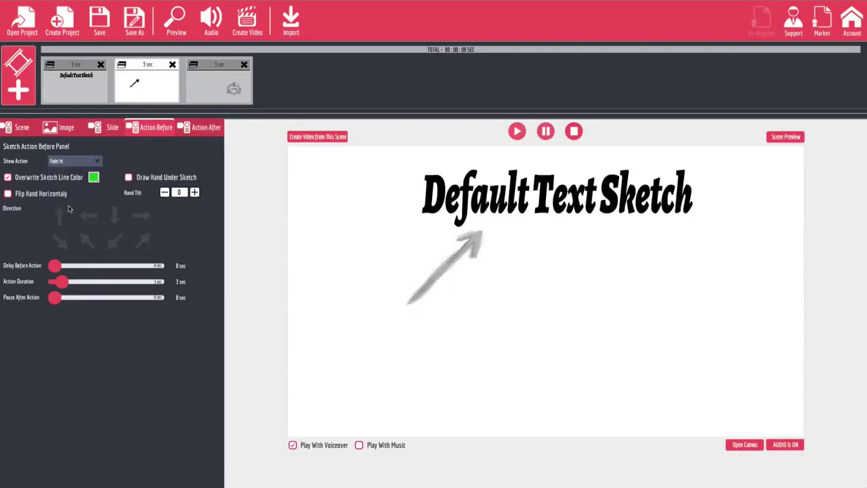
left_click(77, 165)
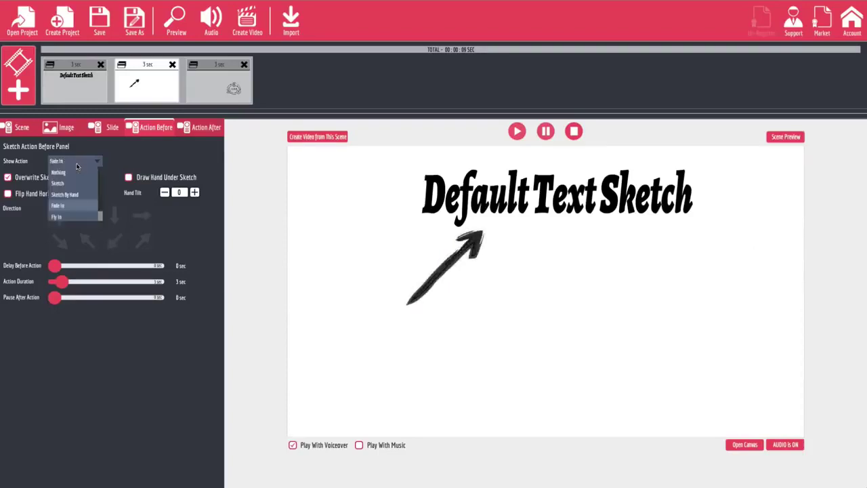
left_click(69, 213)
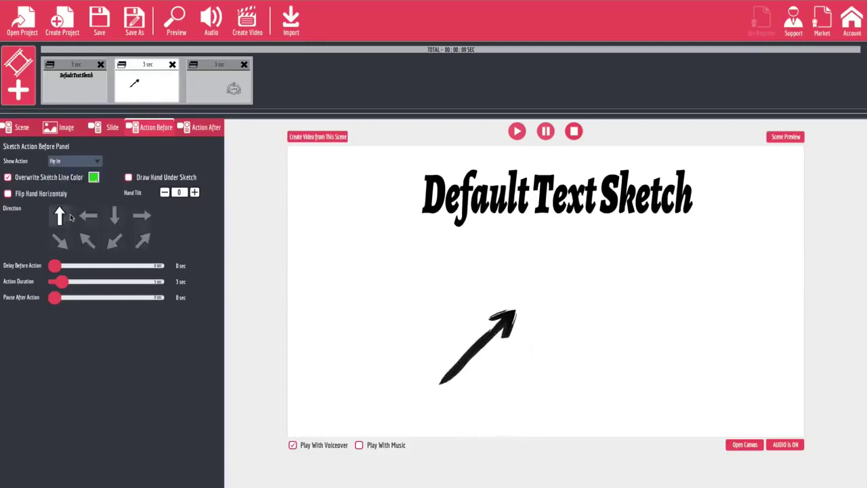
left_click(95, 161)
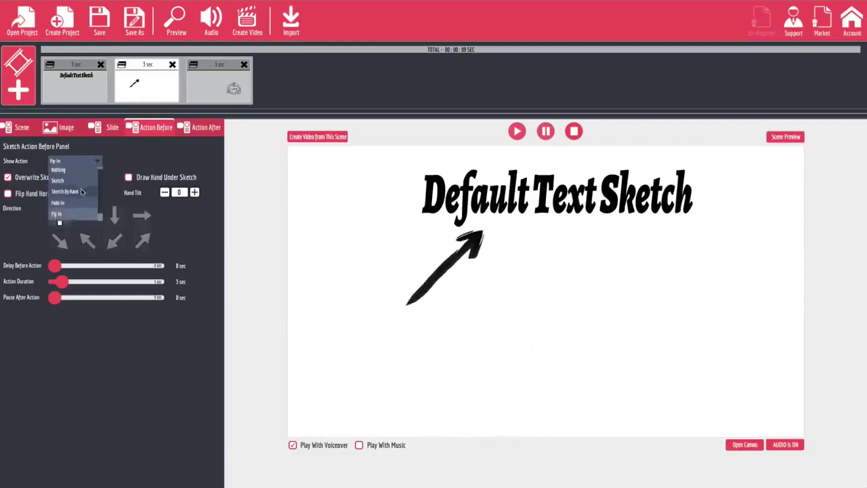
scroll(76, 214, "down", 1)
left_click(76, 216)
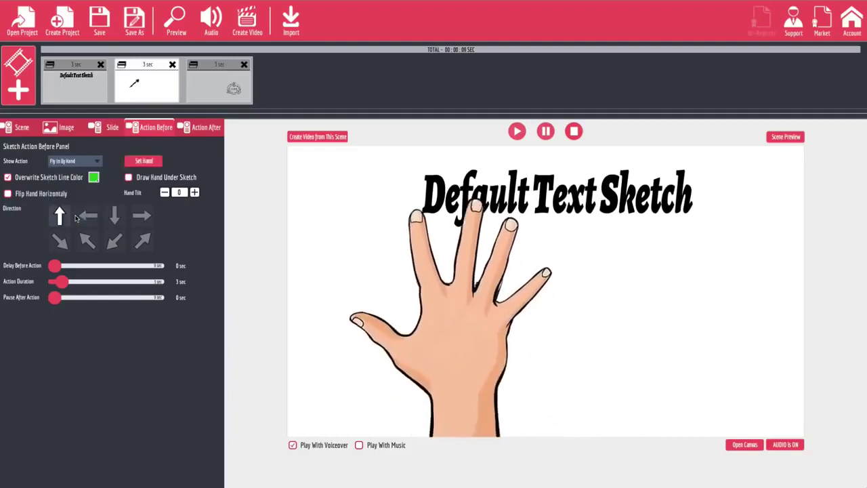
- Try a dark-skinned pointing drag hand for the arrow's fly-in and replay the slide
left_click(150, 164)
scroll(489, 244, "down", 5)
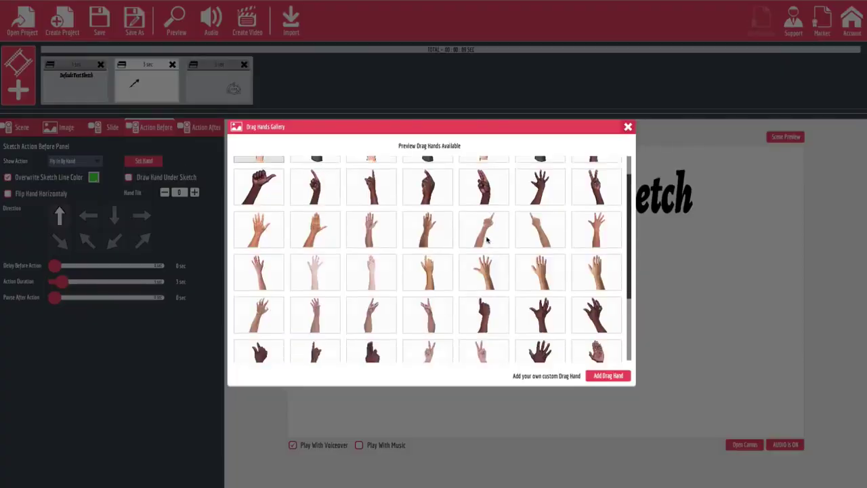
scroll(484, 290, "up", 5)
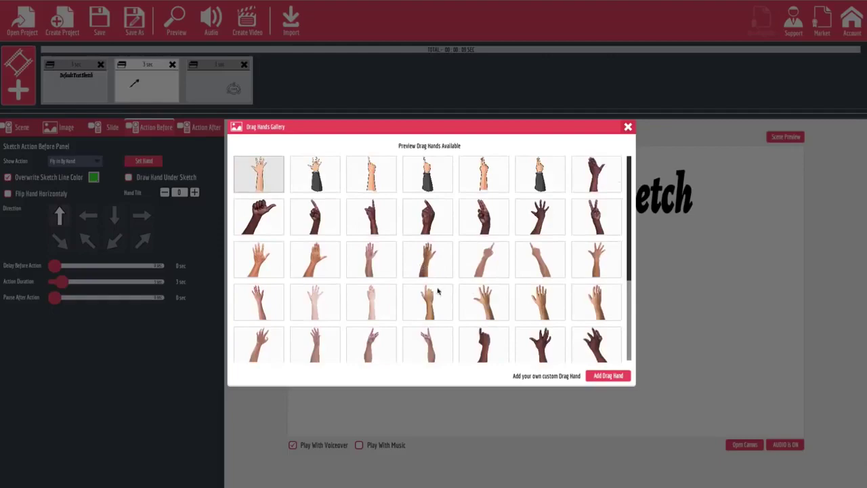
left_click(427, 221)
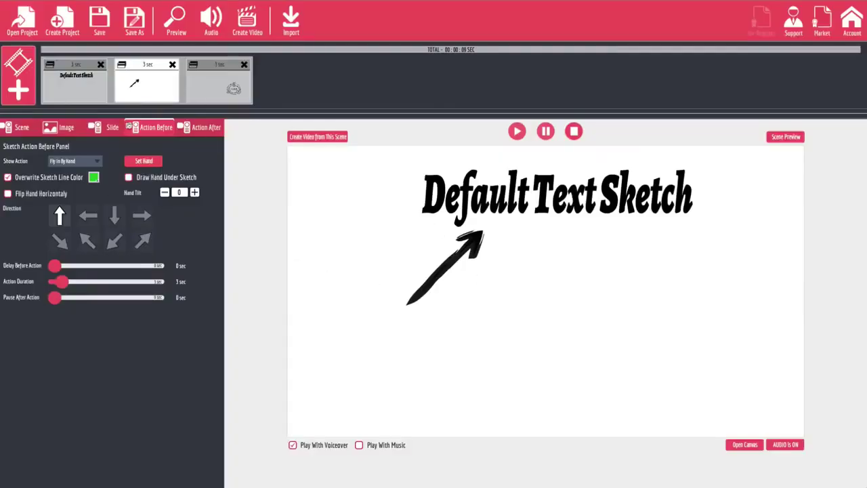
left_click(139, 99)
- Set the arrow slide's show action to Sketch By Hand and choose the bare-arm hand holding a marker from the pen gallery
left_click(89, 162)
left_click(64, 183)
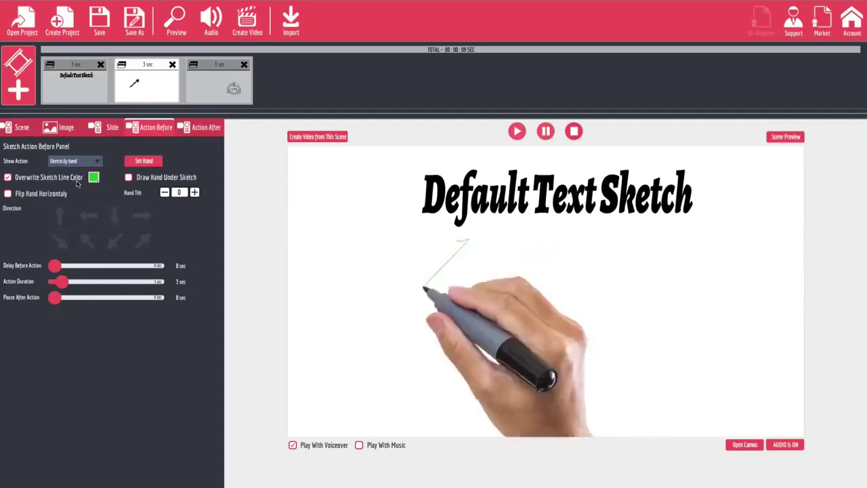
left_click(147, 165)
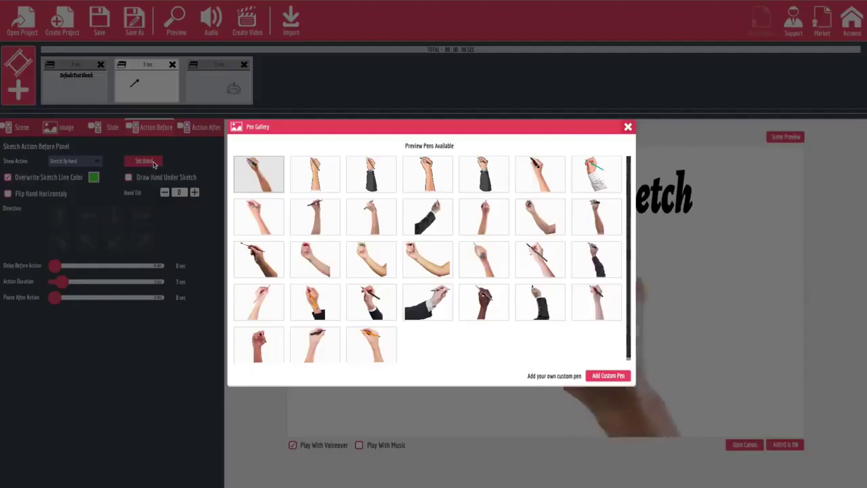
left_click(412, 254)
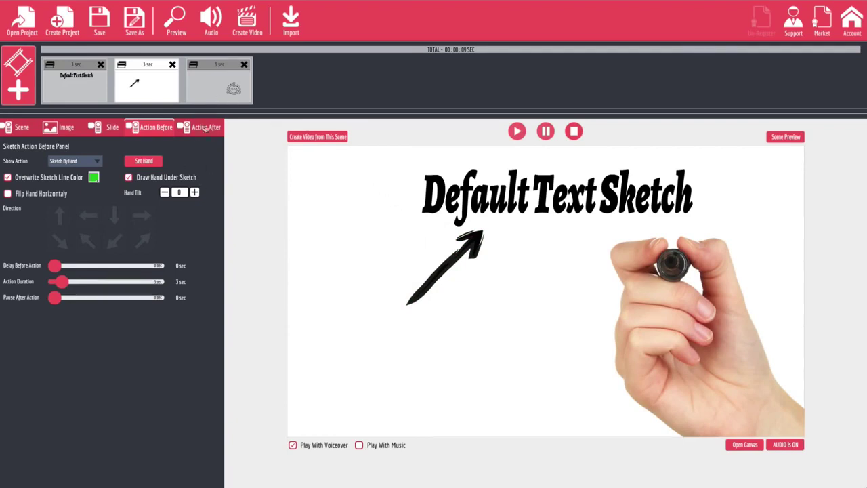
- Set the TEAM slide's hide action to Fly Out By Hand and choose the dark-skinned open hand with spread fingers
left_click(222, 95)
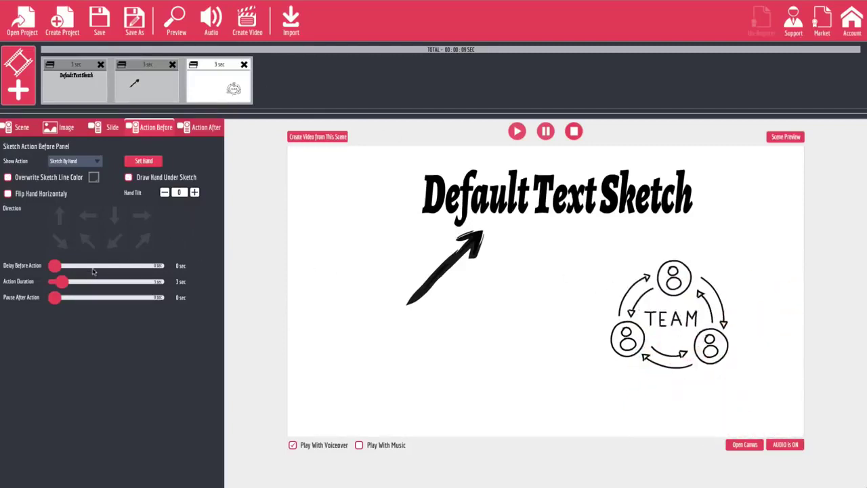
left_click(206, 129)
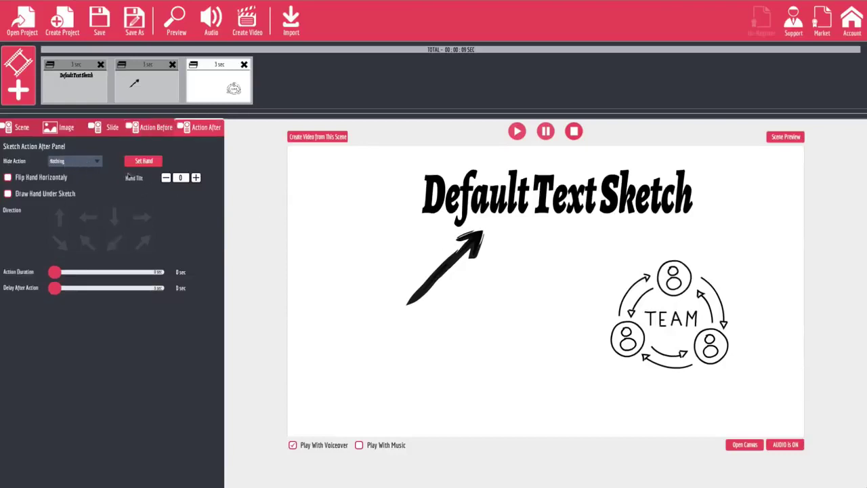
left_click(99, 161)
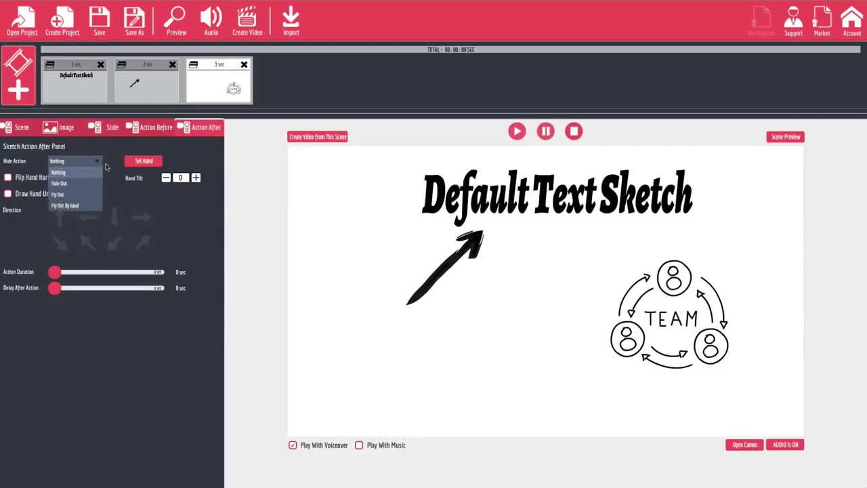
left_click(73, 206)
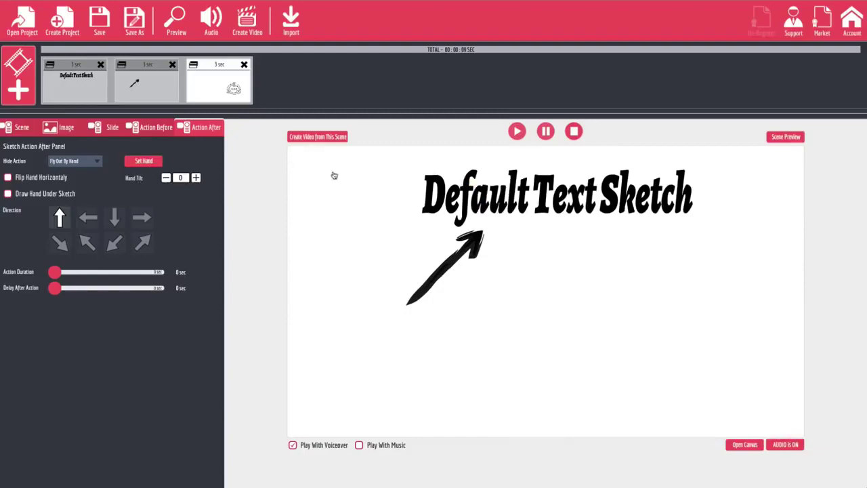
left_click(159, 161)
left_click(542, 219)
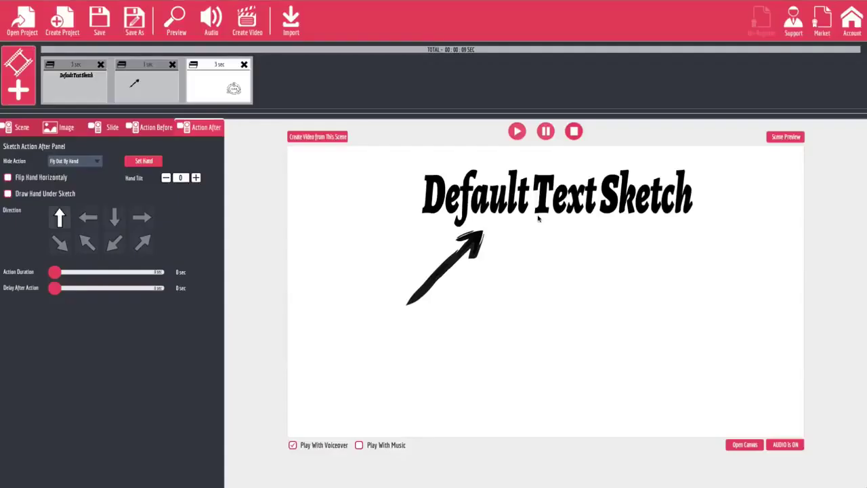